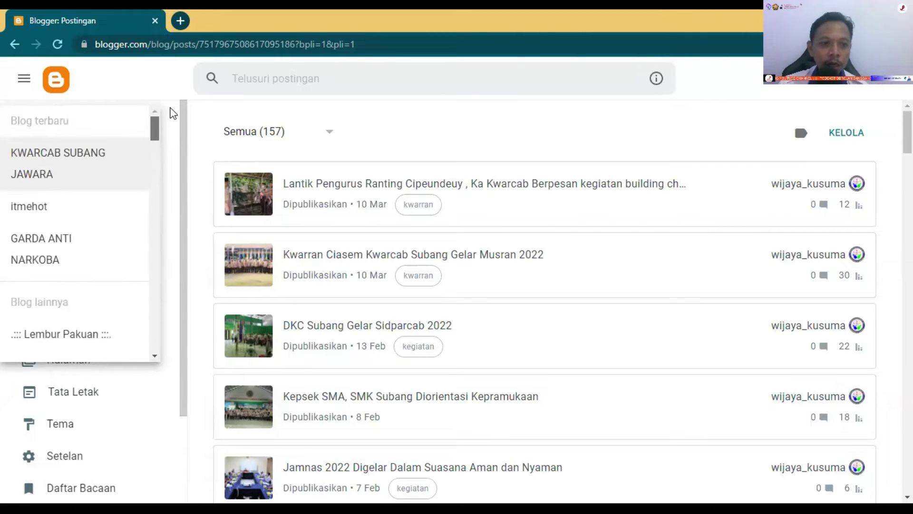
# Step: Switch to the itmehot blog and create a new post titled "judulnnya apa....."
pyautogui.click(17, 213)
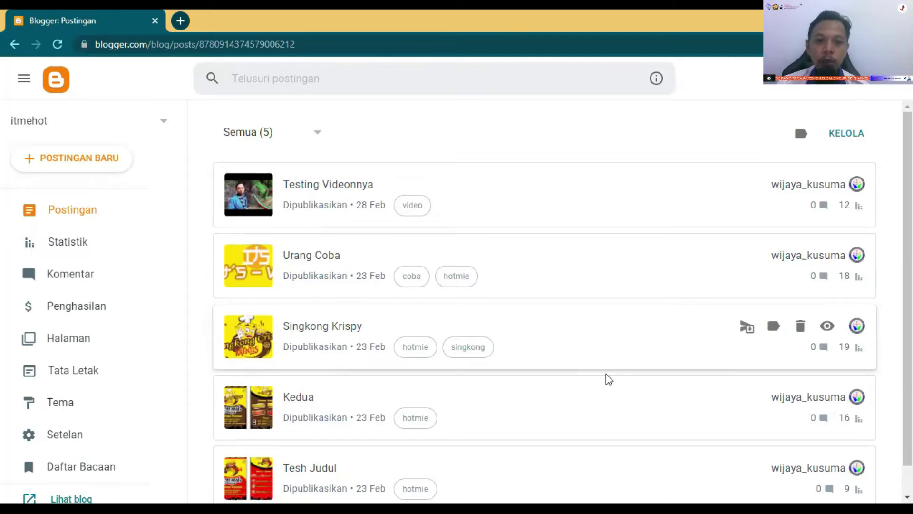
pyautogui.click(72, 164)
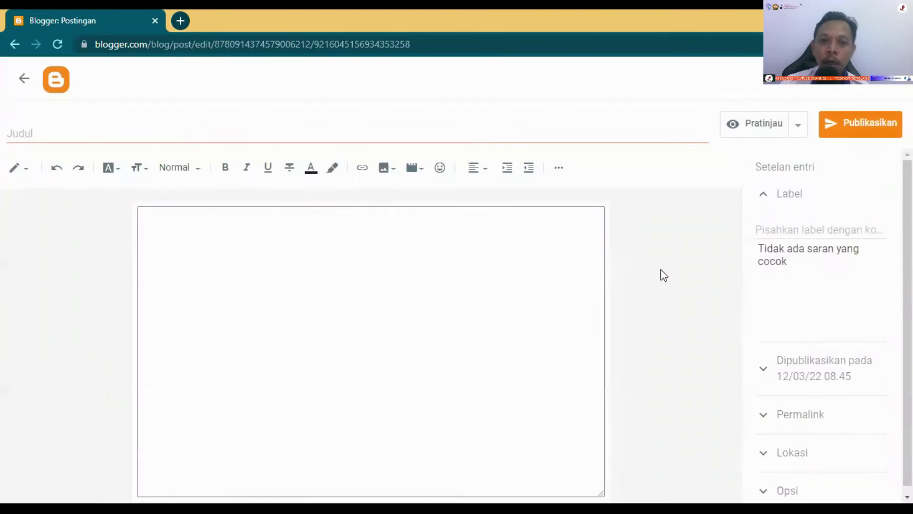
pyautogui.click(42, 130)
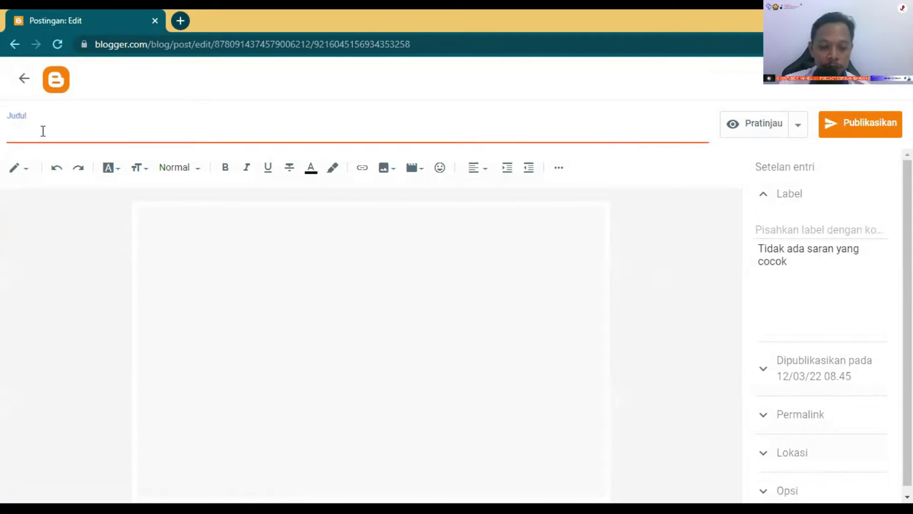
pyautogui.write('judulnnya apa.....')
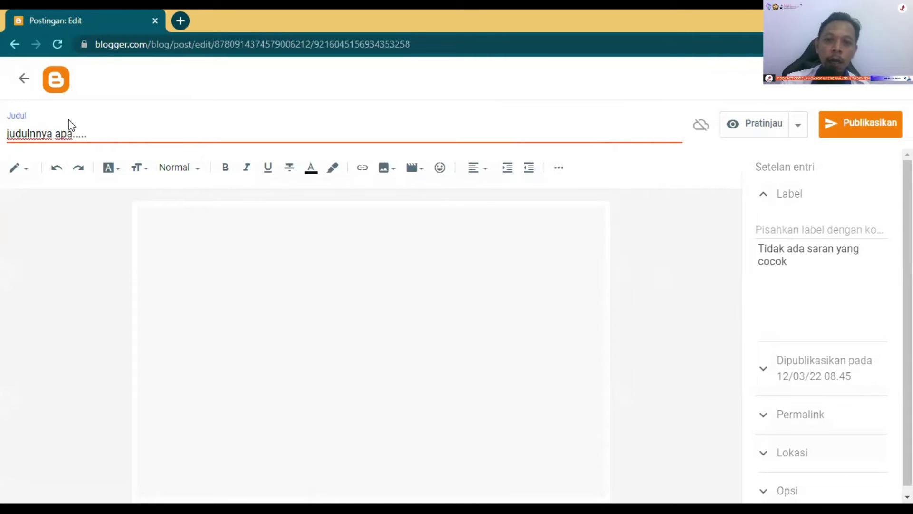
# Step: Write "isi berita atau artikel ....." as the body text of the post
pyautogui.click(278, 242)
pyautogui.write('isi ber')
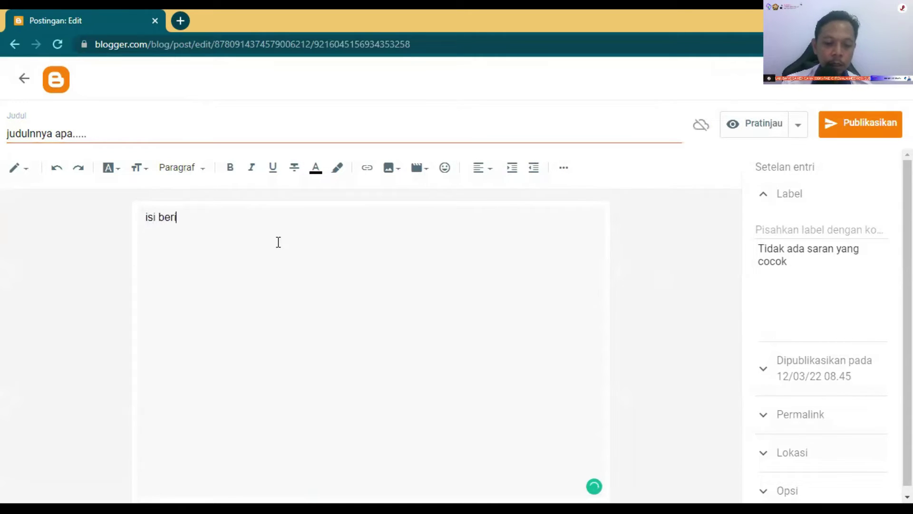
pyautogui.write('ita atau ')
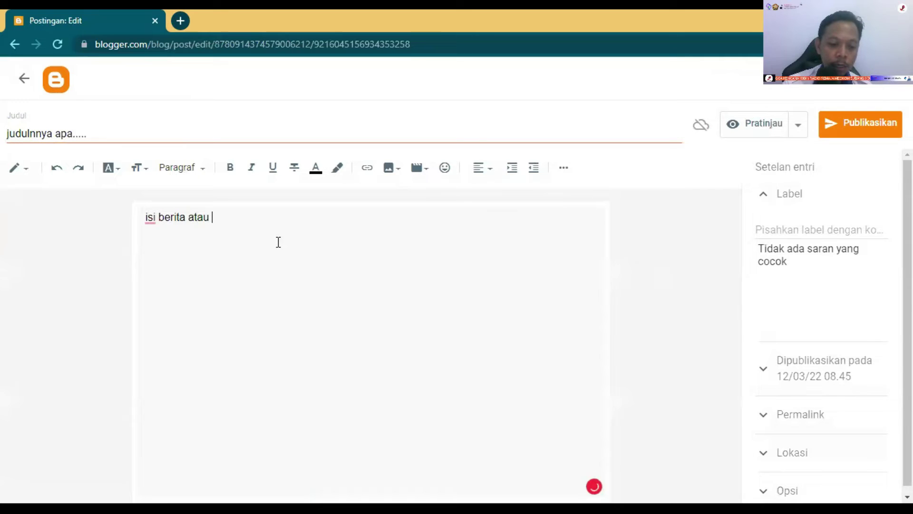
pyautogui.write('artikel .....')
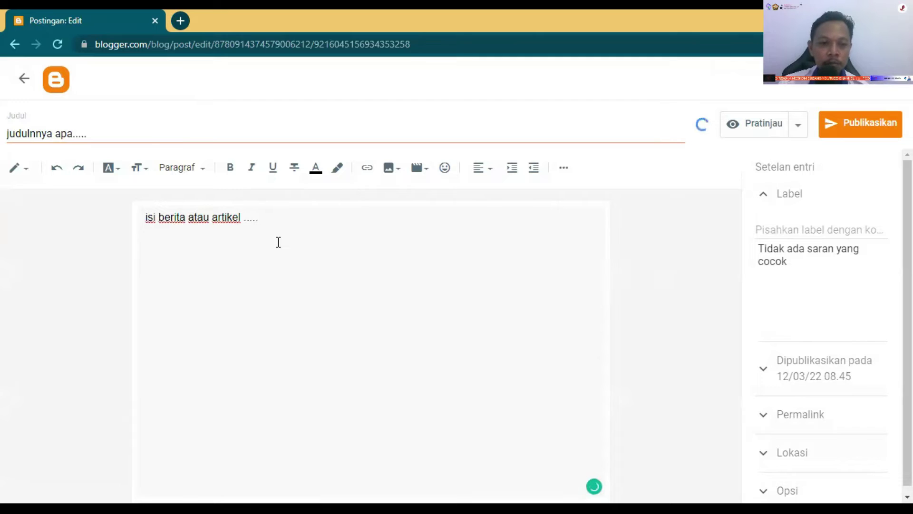
# Step: Upload "WhatsApp Image 2022-03-09 at 10.22.01" from the computer's Downloads folder and insert it into the post body
pyautogui.click(389, 173)
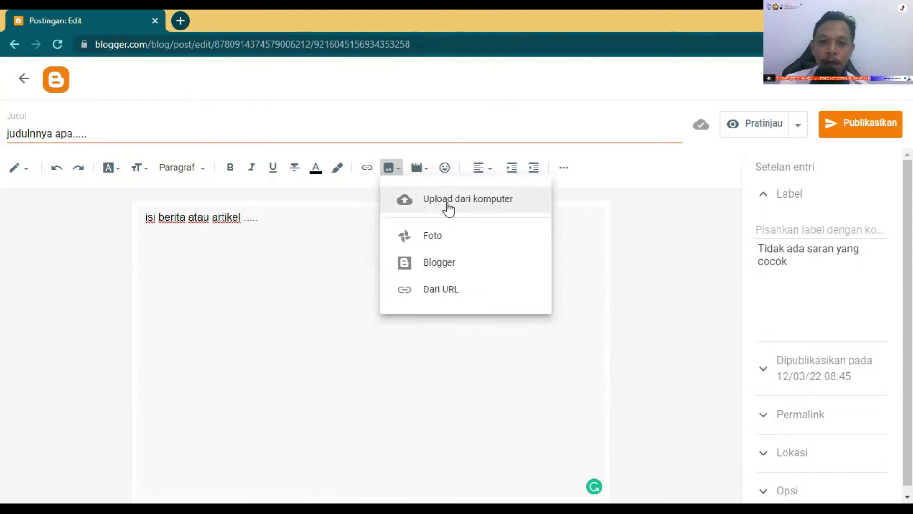
pyautogui.click(489, 207)
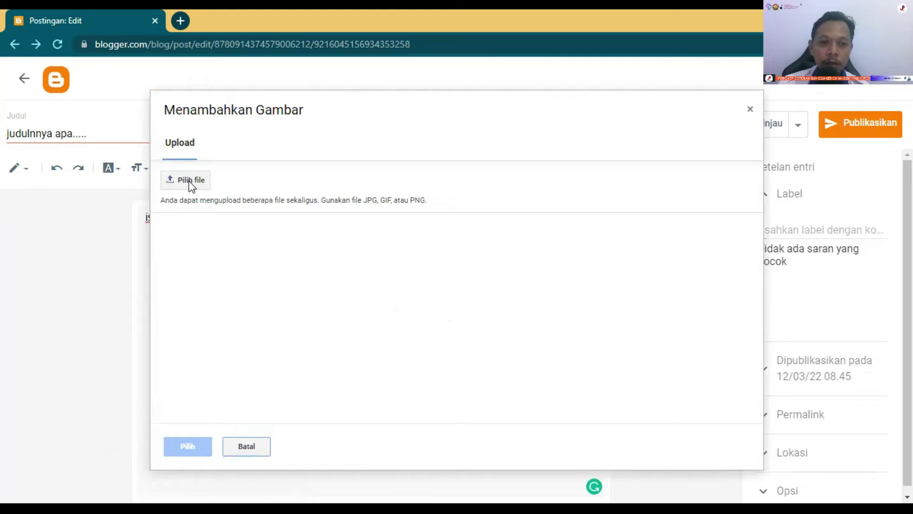
pyautogui.click(183, 185)
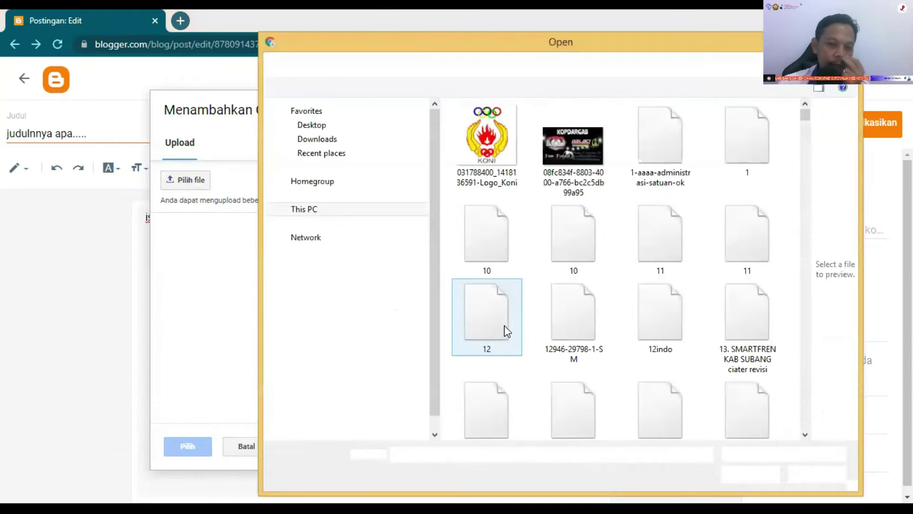
pyautogui.click(584, 158)
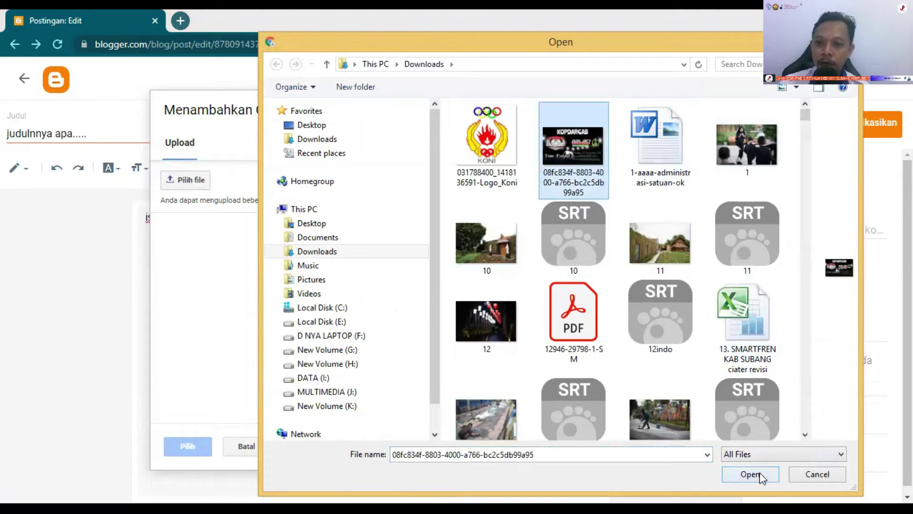
pyautogui.click(747, 153)
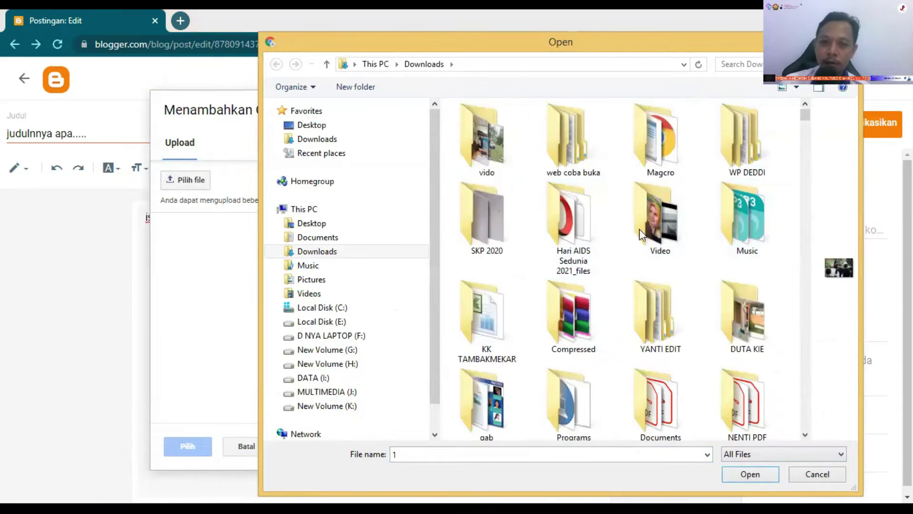
pyautogui.scroll(-5, 639, 230)
pyautogui.scroll(1, 734, 200)
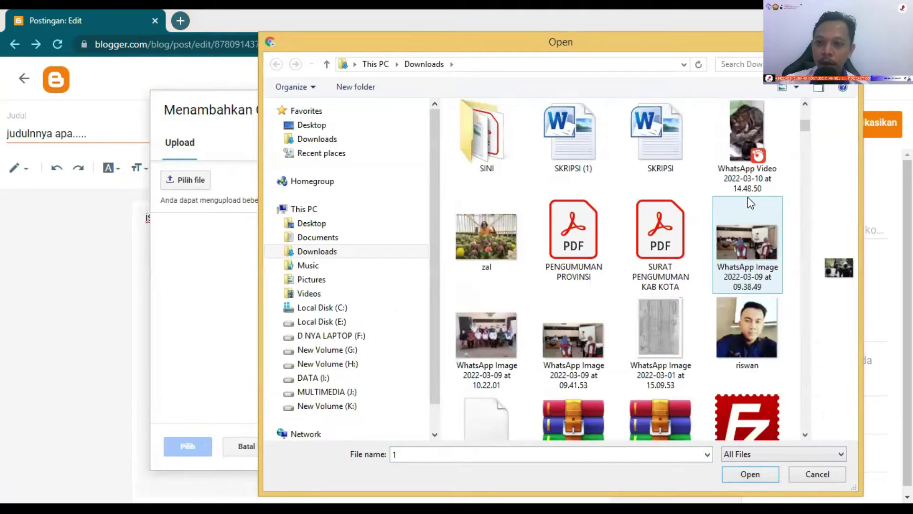
pyautogui.scroll(-4, 570, 278)
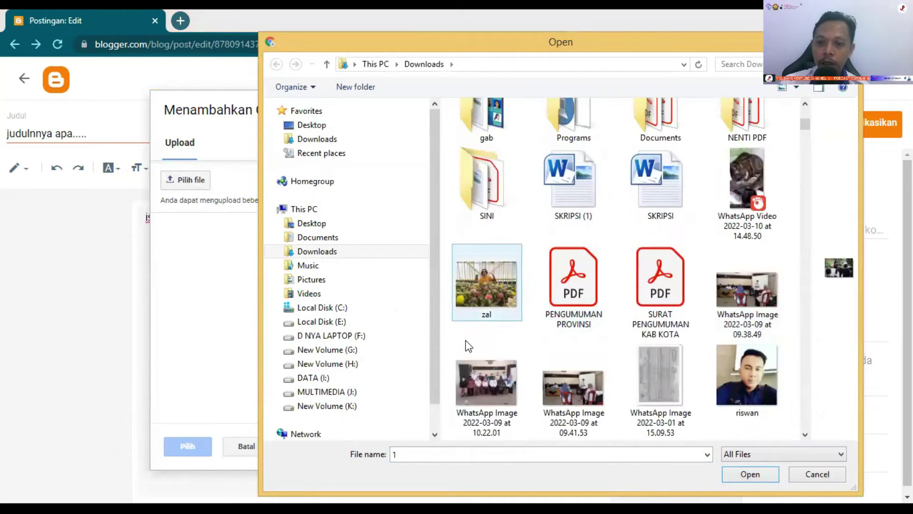
pyautogui.click(496, 383)
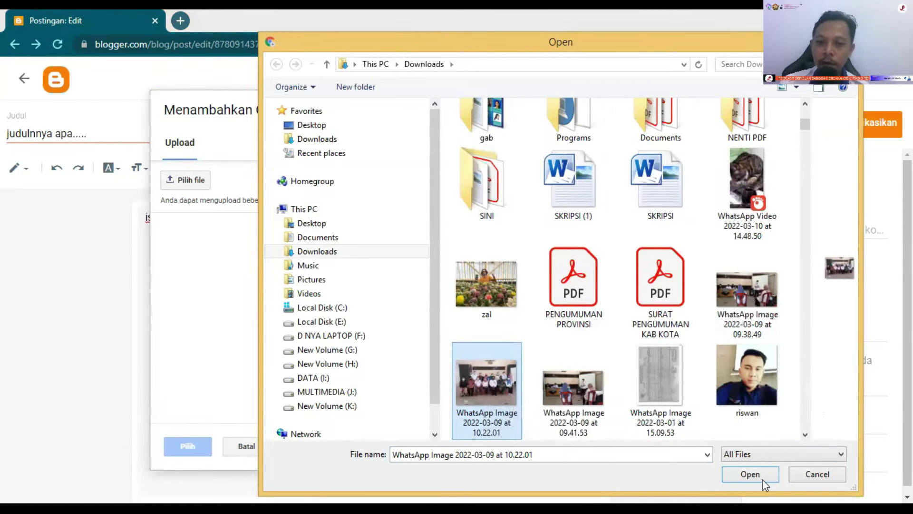
pyautogui.click(751, 474)
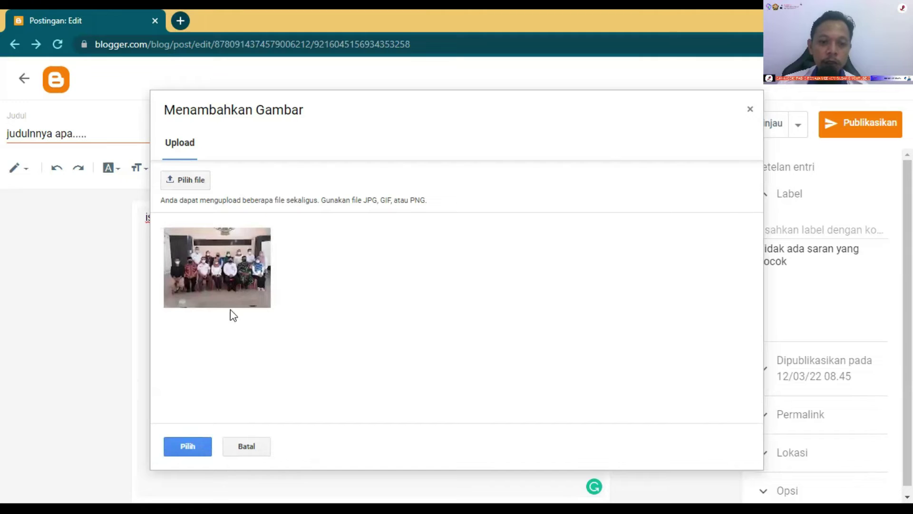
pyautogui.click(229, 281)
pyautogui.click(193, 448)
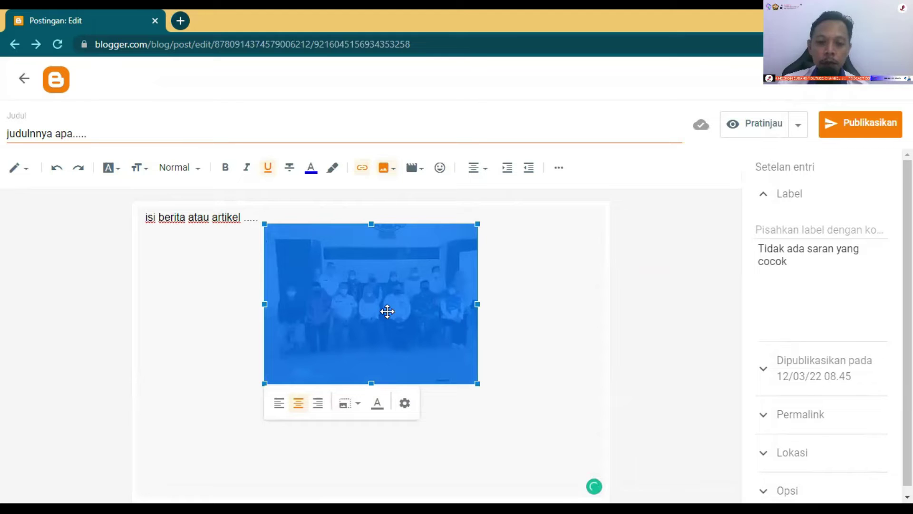
# Step: Try left, center and right alignment on the inserted photo, finishing with left alignment
pyautogui.click(279, 404)
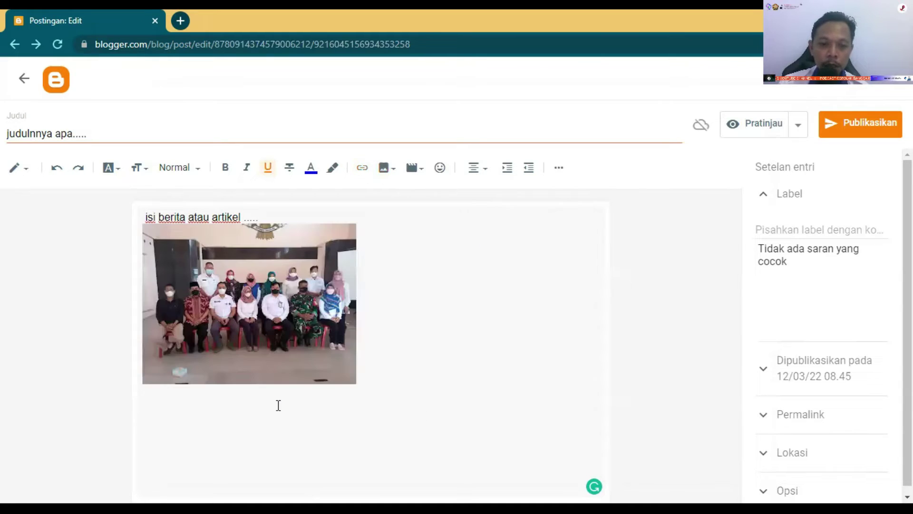
pyautogui.click(251, 327)
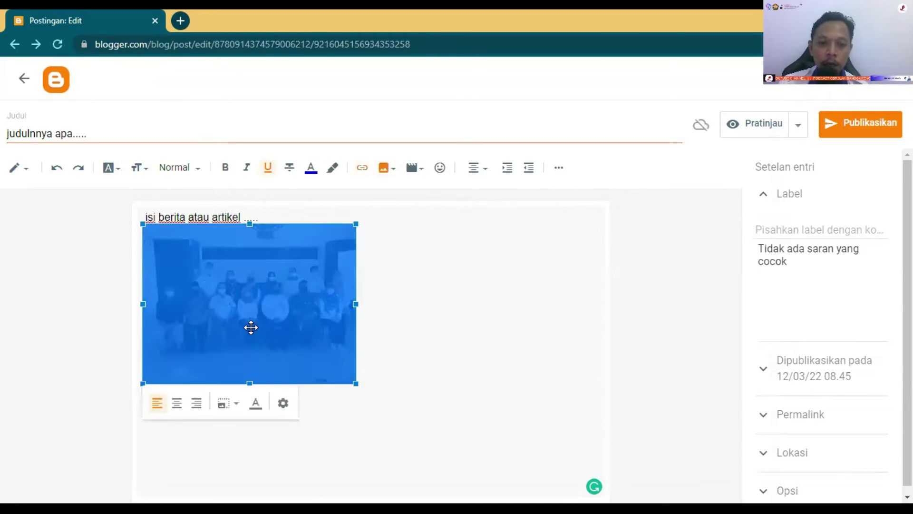
pyautogui.click(177, 403)
pyautogui.click(394, 308)
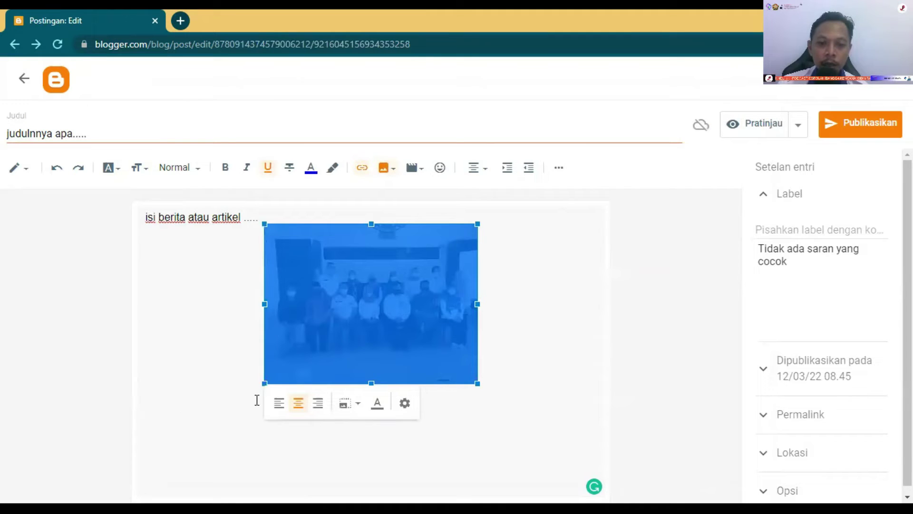
pyautogui.click(317, 405)
pyautogui.click(462, 336)
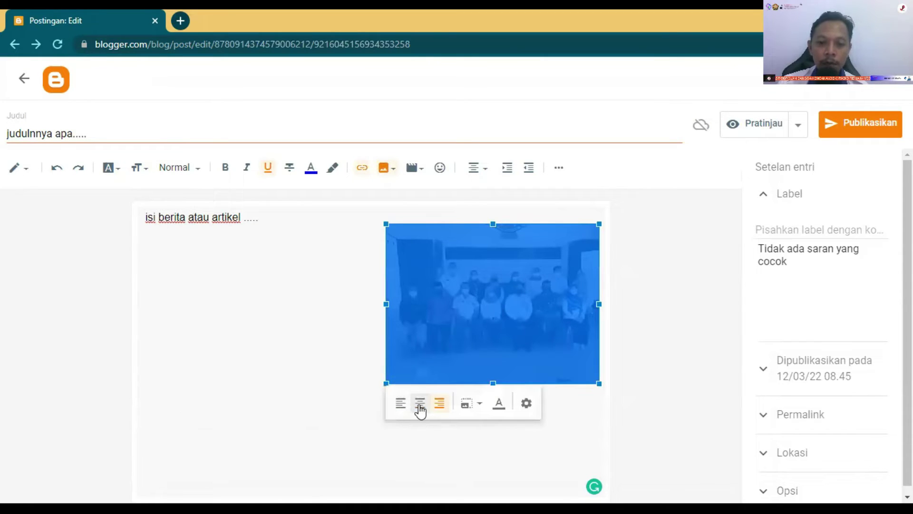
pyautogui.click(398, 408)
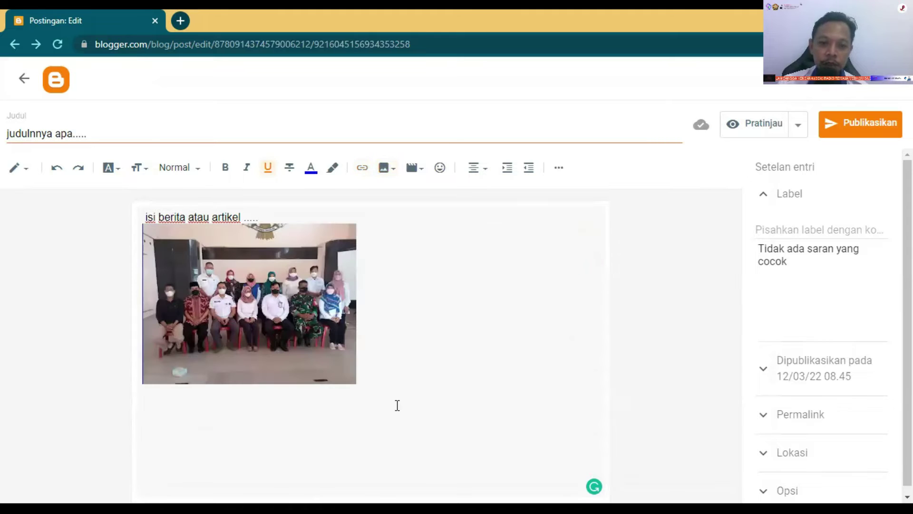
# Step: Append "dfdhghdf hdhg" to the text line above the photo and give the post the label "info"
pyautogui.click(278, 219)
pyautogui.write('dfdhghdf hdhg')
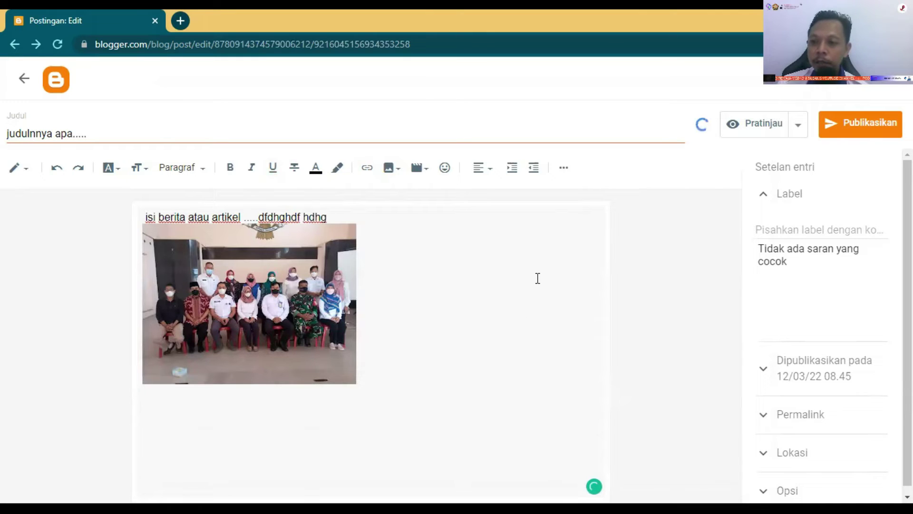
pyautogui.click(782, 231)
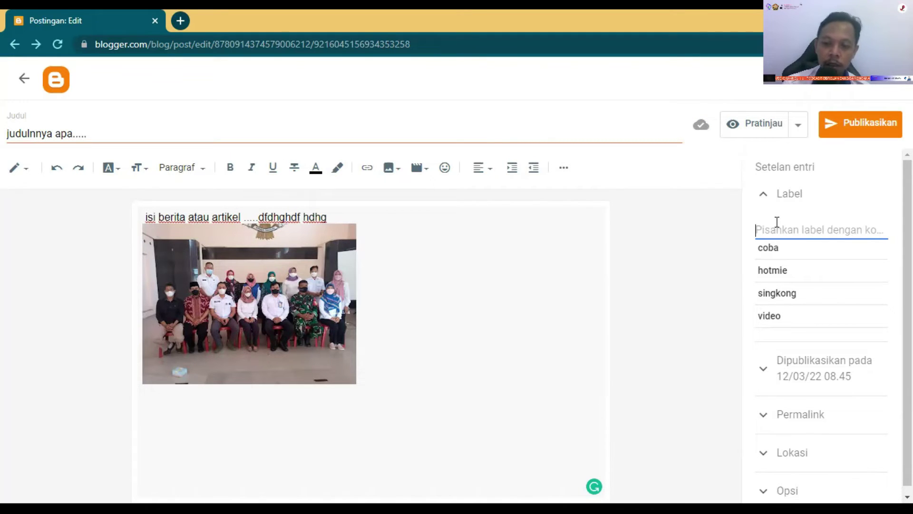
pyautogui.write('inf')
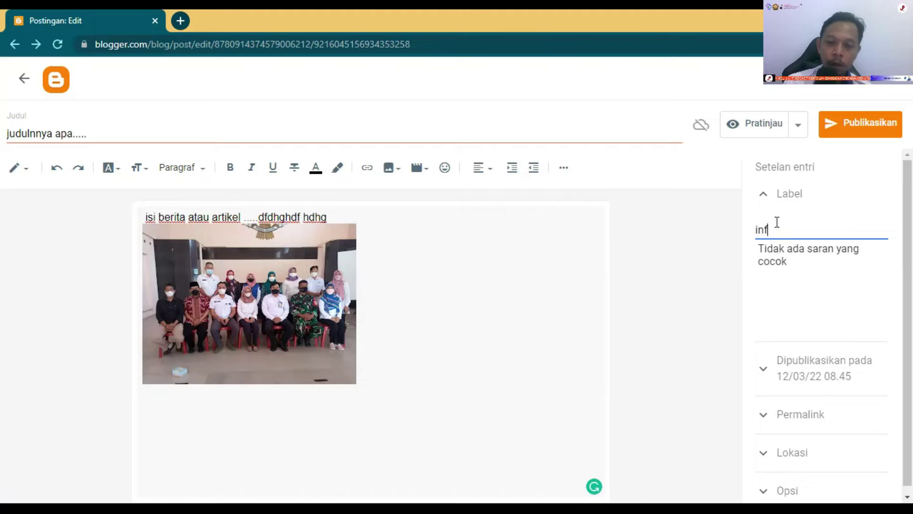
pyautogui.write('o')
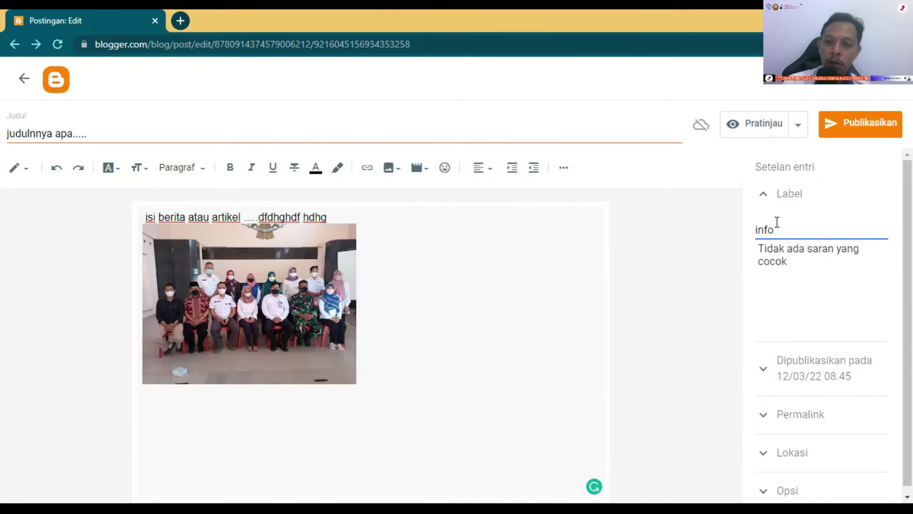
pyautogui.click(677, 269)
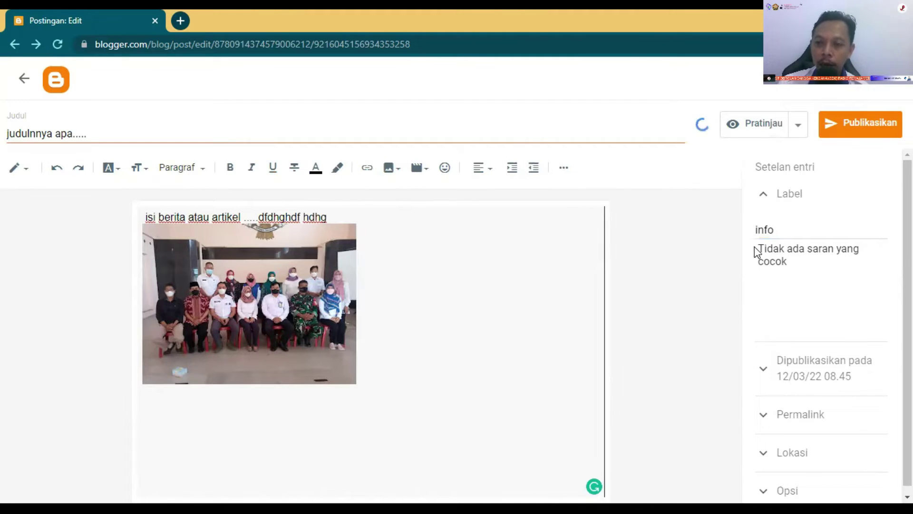
# Step: Publish the post to the blog and confirm the publication
pyautogui.click(864, 134)
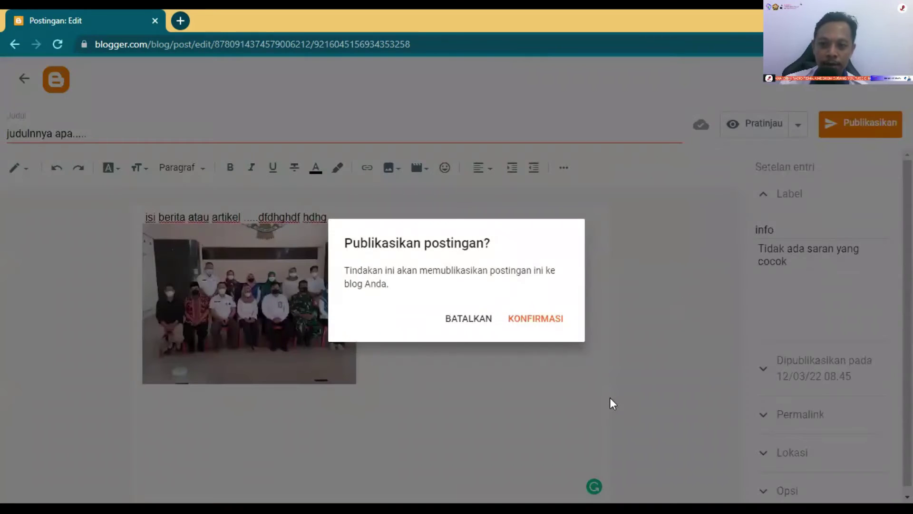
pyautogui.click(546, 326)
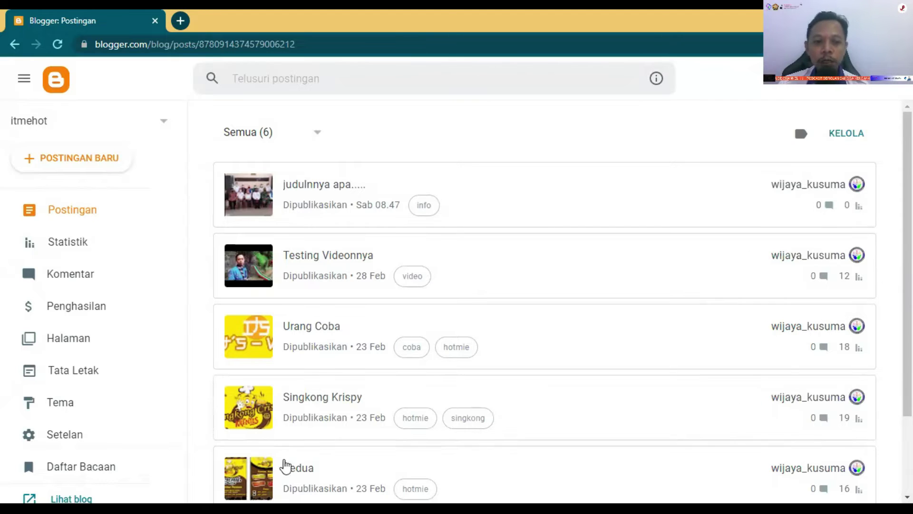
# Step: Open the live blog and look through its home page down to the recent blog posts section
pyautogui.scroll(-2, 285, 466)
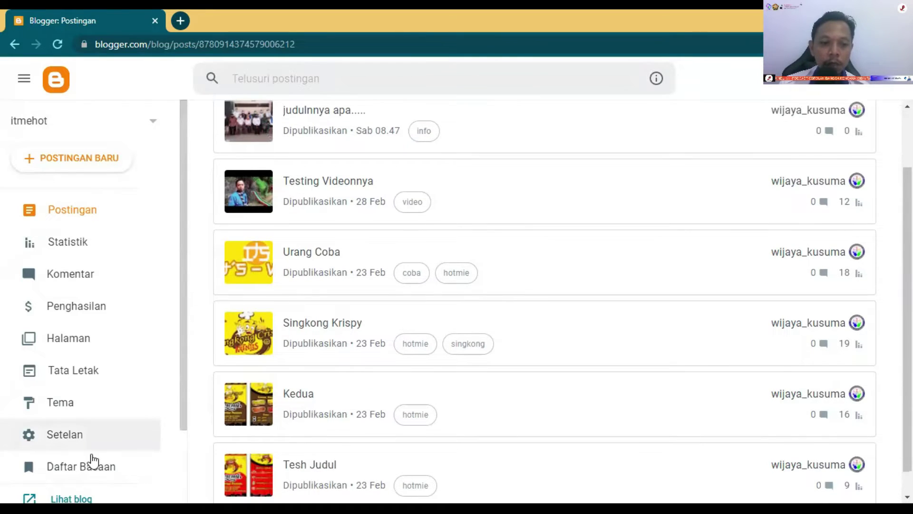
pyautogui.scroll(-2, 93, 461)
pyautogui.click(81, 436)
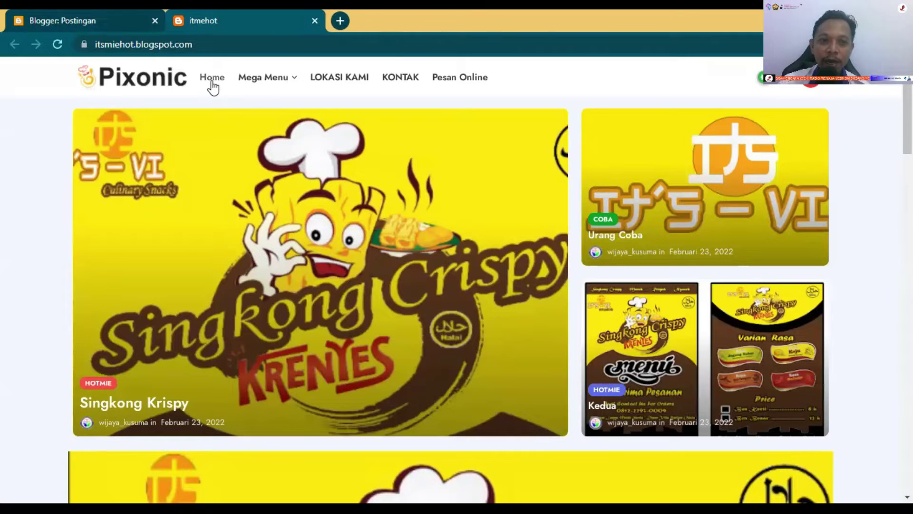
pyautogui.moveTo(275, 86)
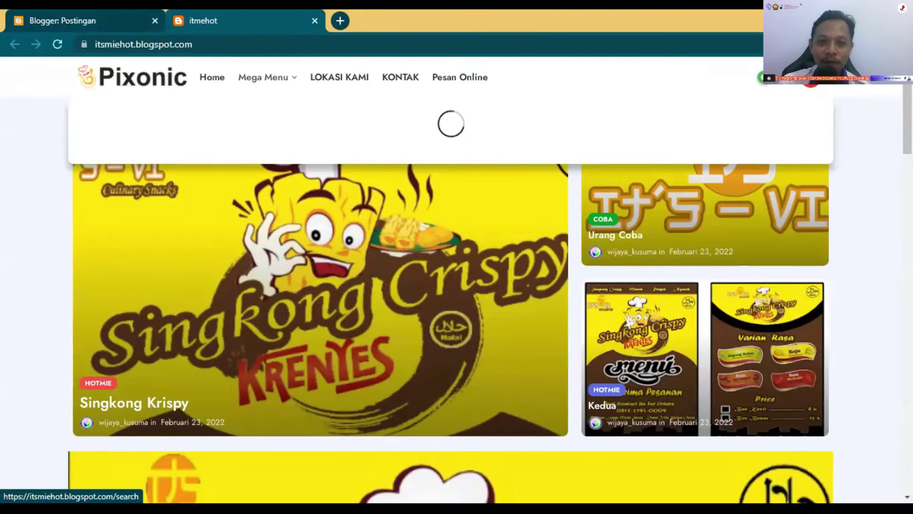
pyautogui.scroll(-3, 882, 279)
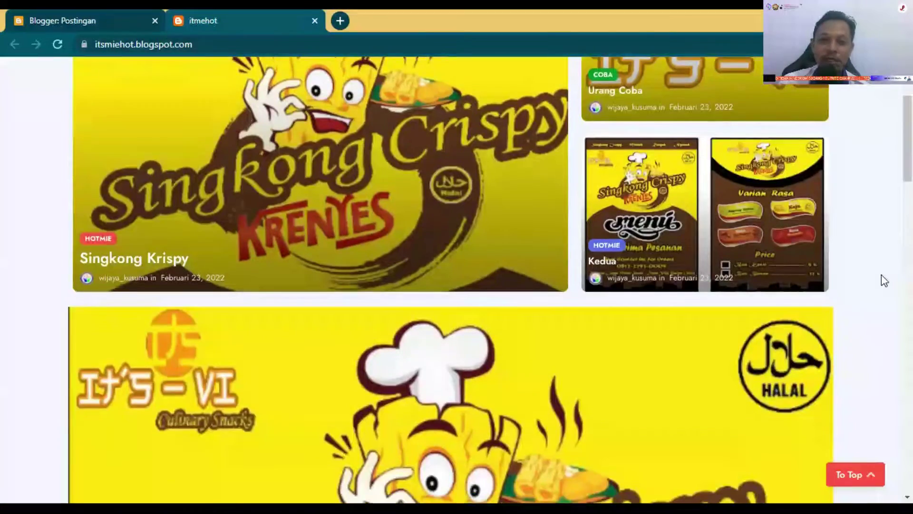
pyautogui.scroll(-15, 881, 275)
pyautogui.scroll(-3, 880, 274)
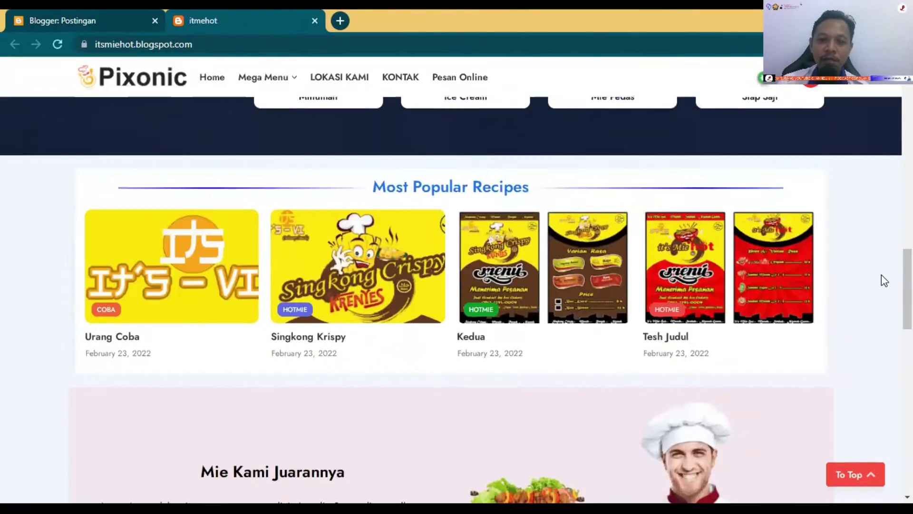
pyautogui.scroll(-9, 881, 275)
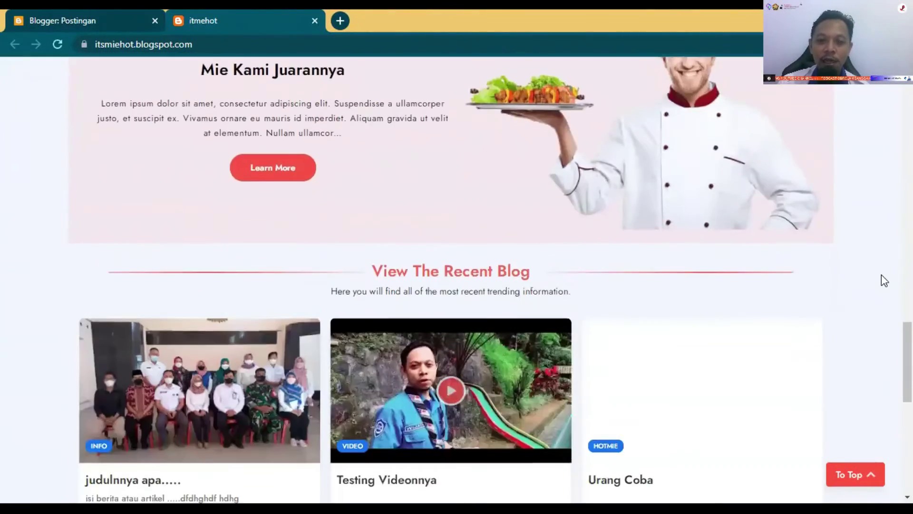
# Step: Look through the rest of the live blog's home page down to the footer, ending back at the recent posts
pyautogui.scroll(-4, 881, 275)
pyautogui.scroll(-3, 881, 275)
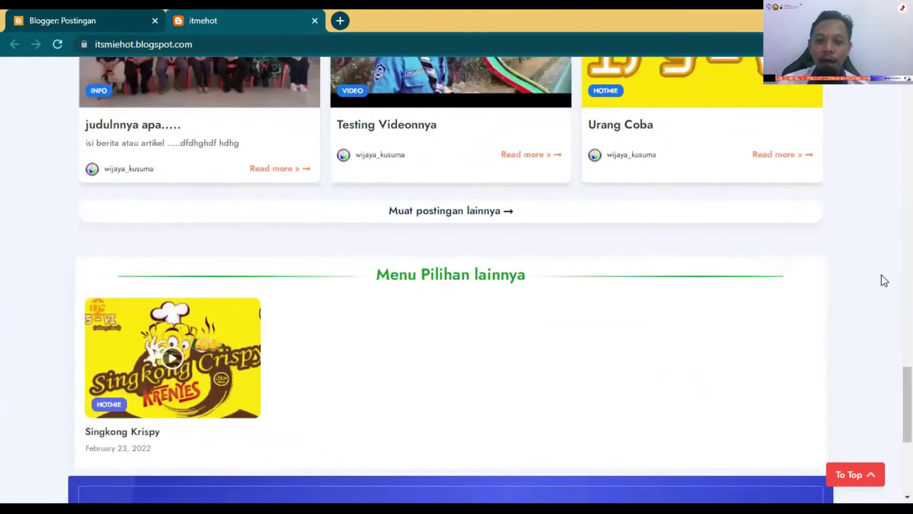
pyautogui.scroll(-5, 880, 275)
pyautogui.scroll(1, 880, 274)
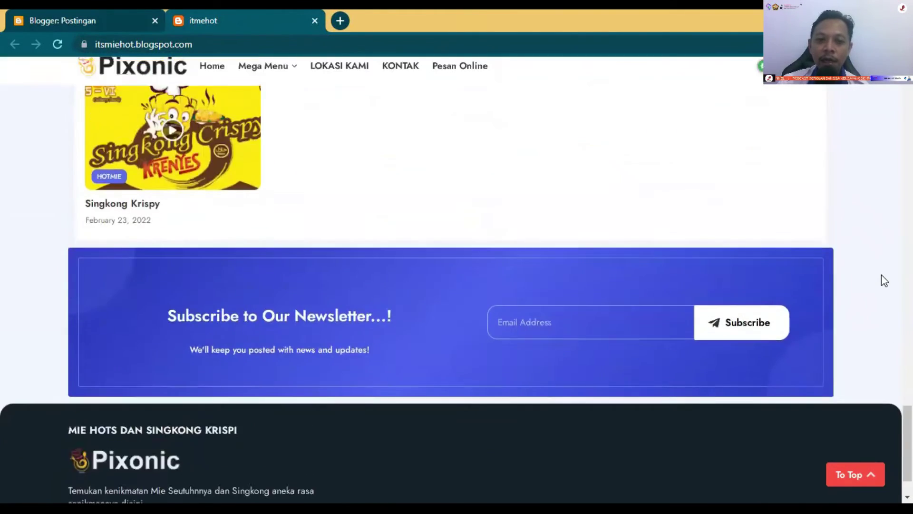
pyautogui.scroll(8, 881, 275)
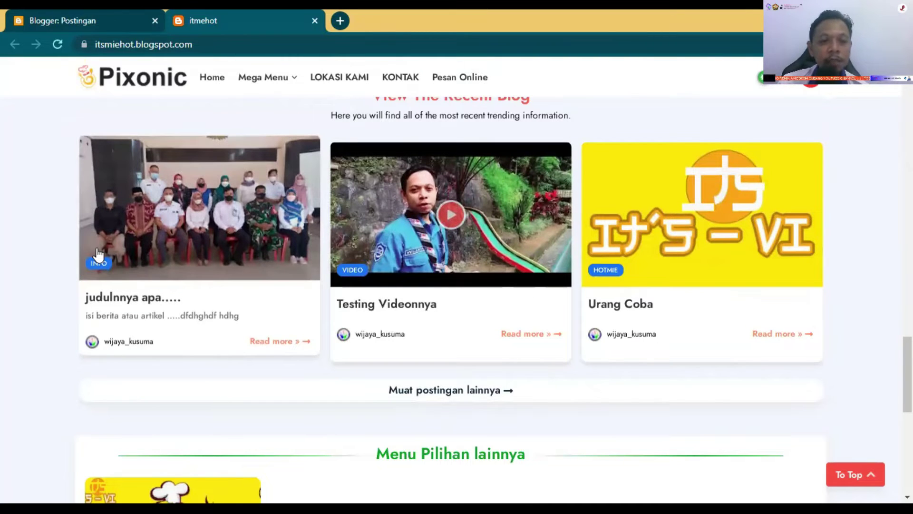
# Step: Open the post "judulnnya apa....." in the editor and compare its title and label with its card on the live blog
pyautogui.click(123, 21)
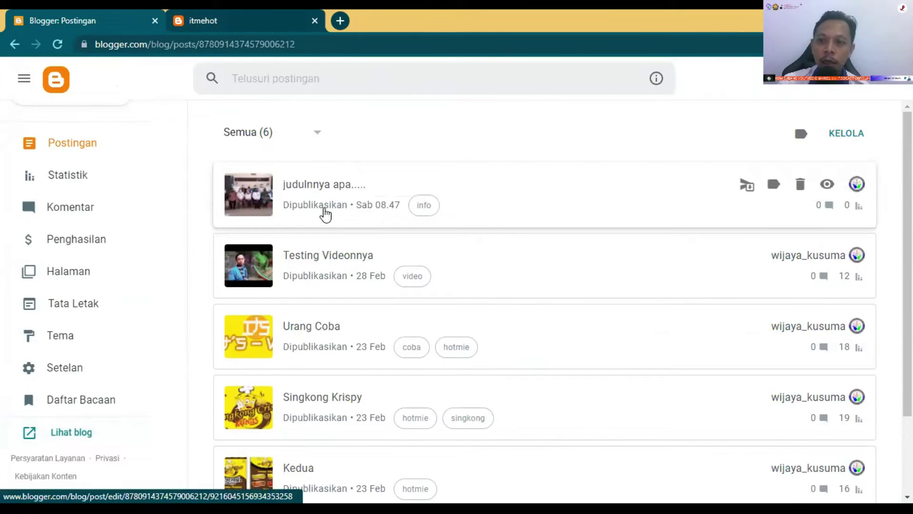
pyautogui.click(301, 192)
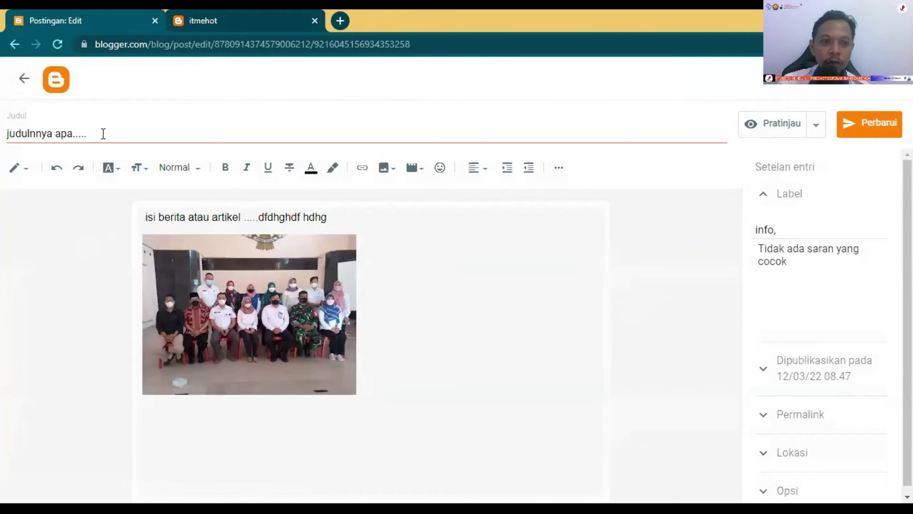
pyautogui.click(103, 134)
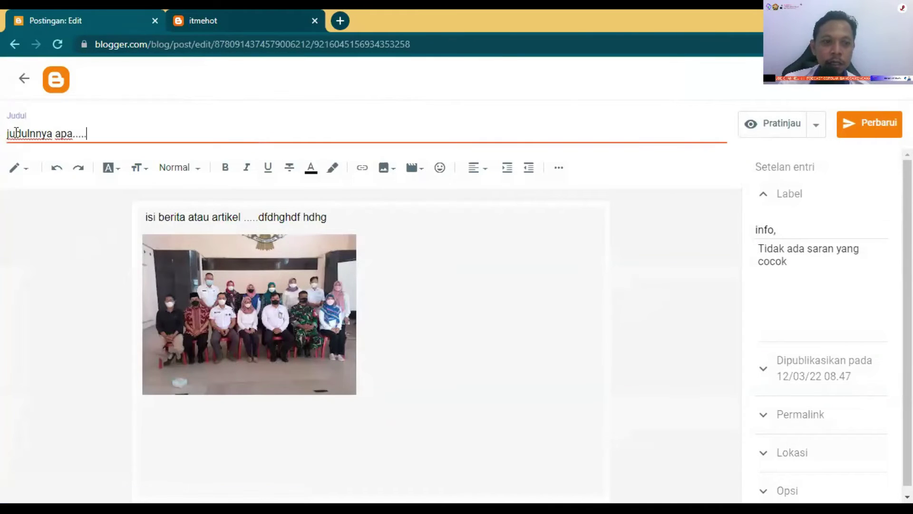
pyautogui.hotkey('ctrl', 'Tab')
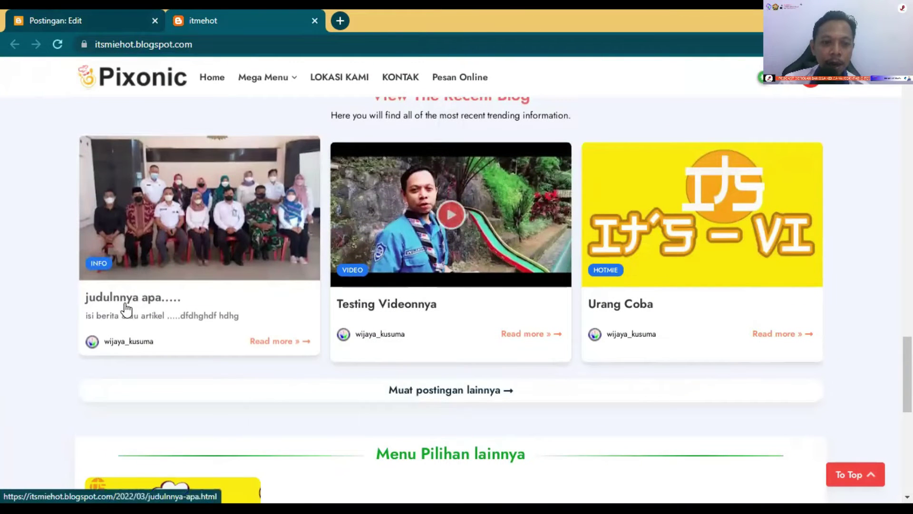
pyautogui.click(106, 16)
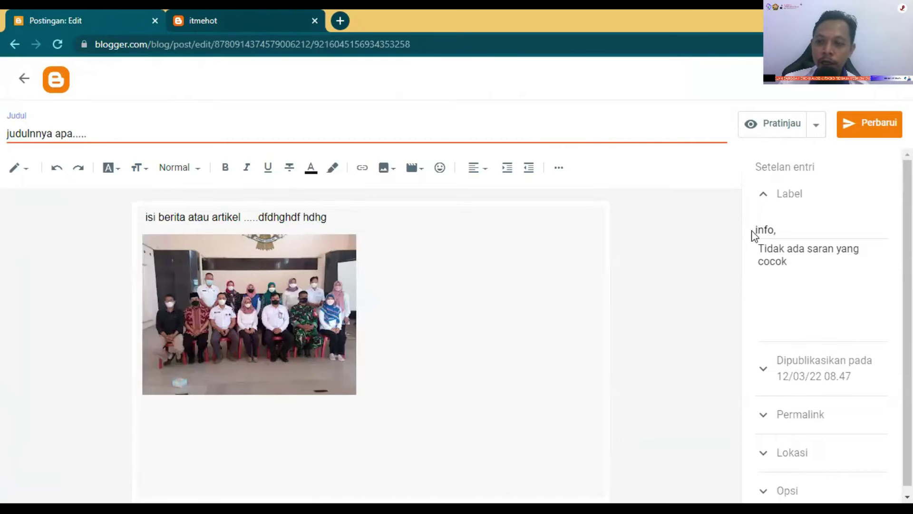
pyautogui.moveTo(756, 229); pyautogui.dragTo(781, 232)
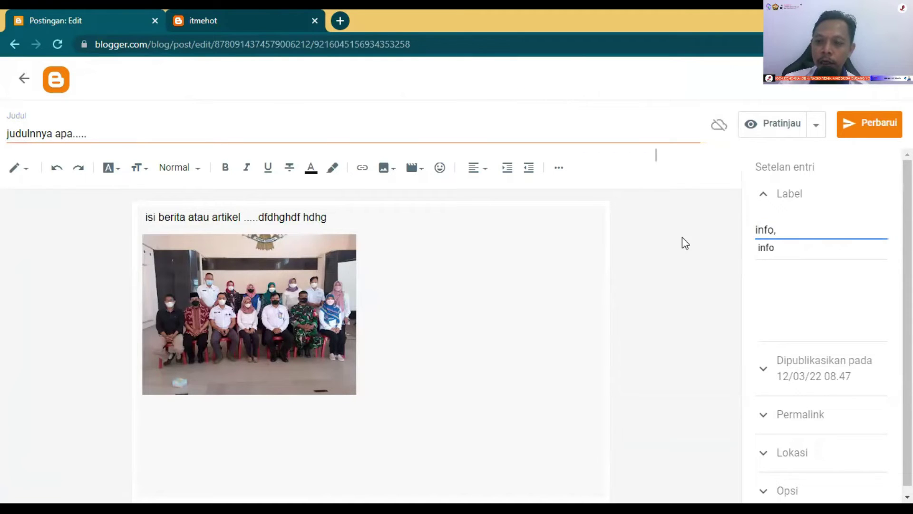
pyautogui.click(167, 20)
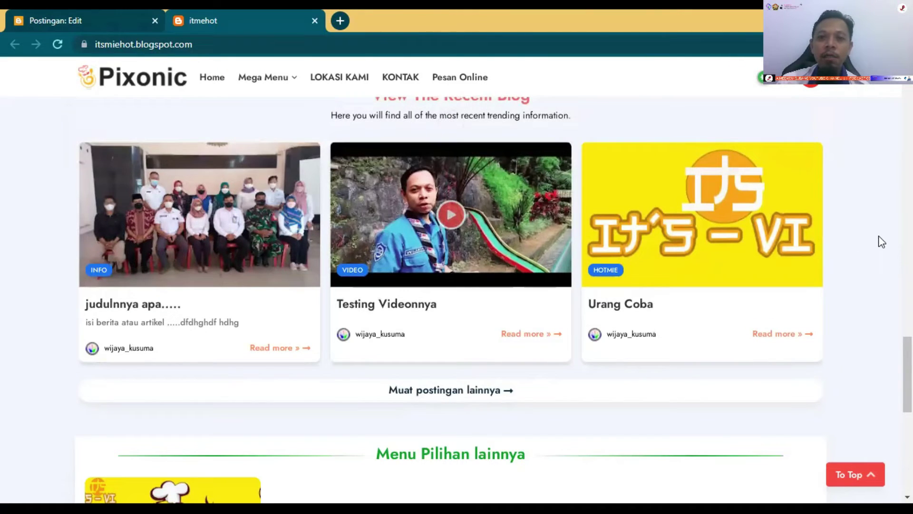
pyautogui.scroll(10, 880, 242)
pyautogui.scroll(10, 880, 242)
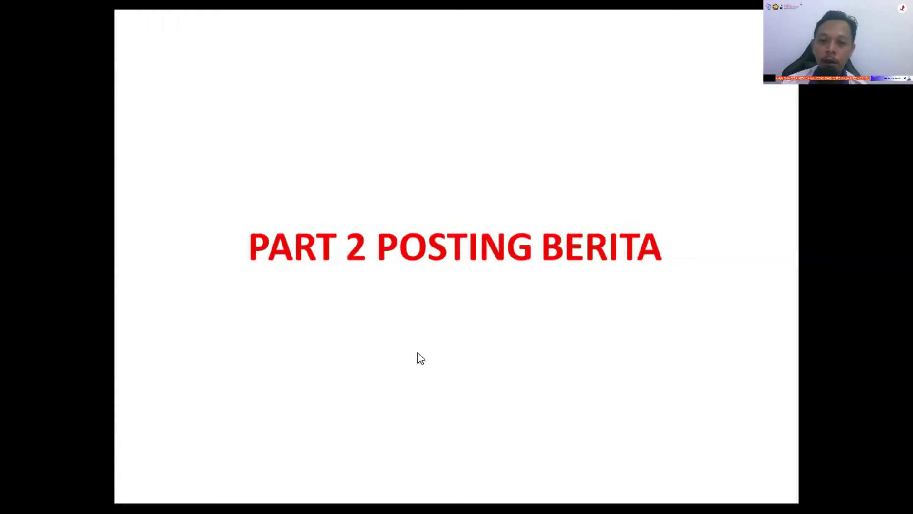
pyautogui.click(572, 308)
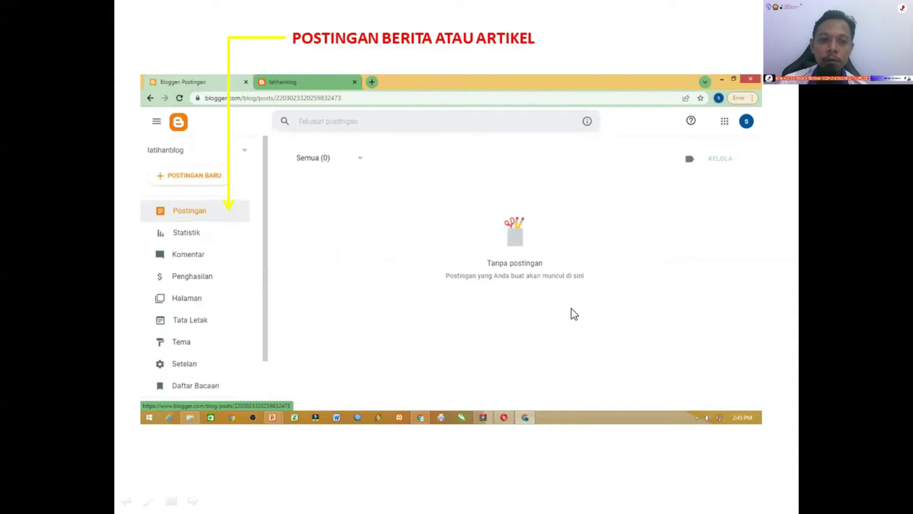
pyautogui.press('Right')
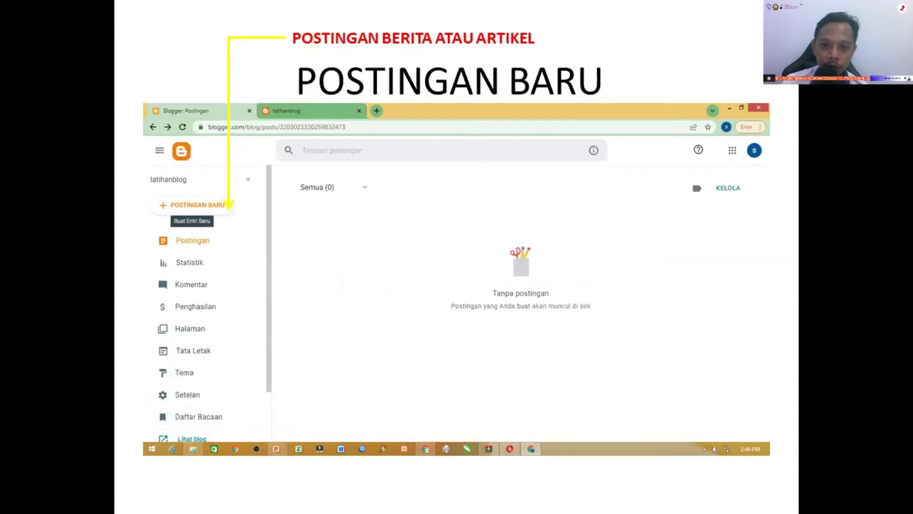
pyautogui.press('Right')
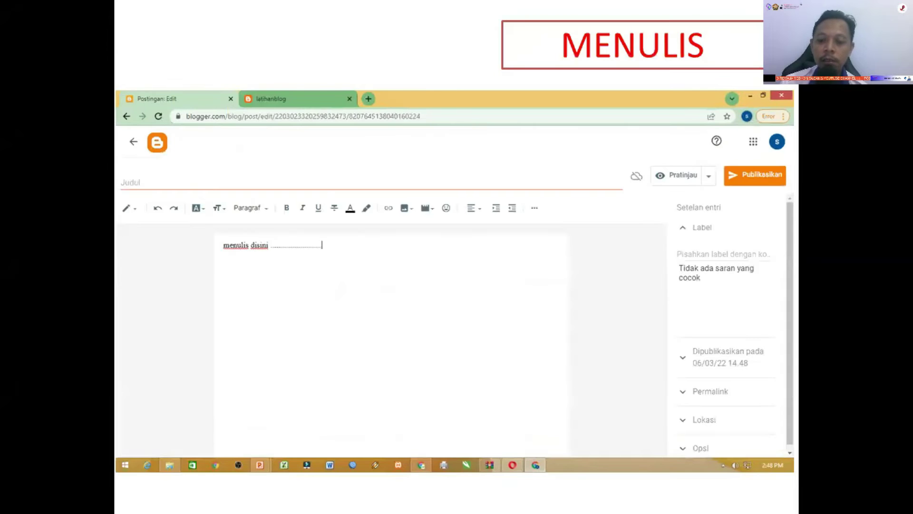
pyautogui.press('Left')
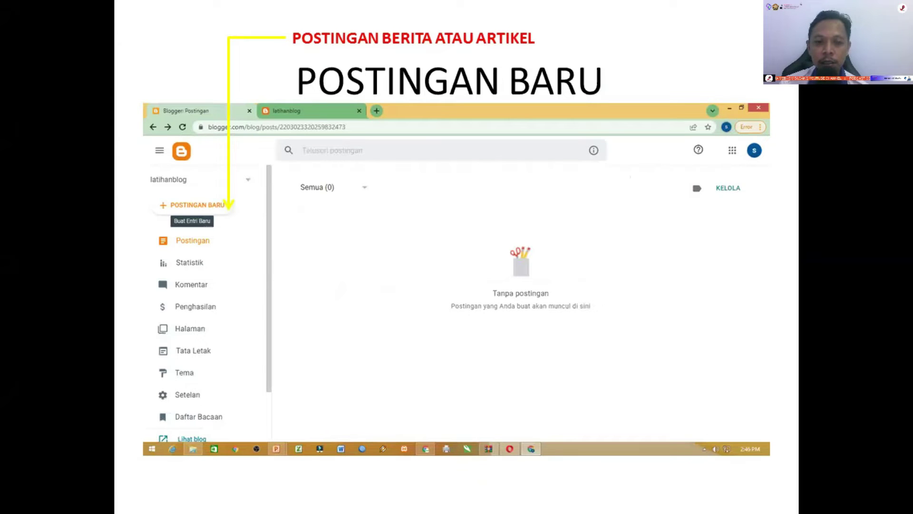
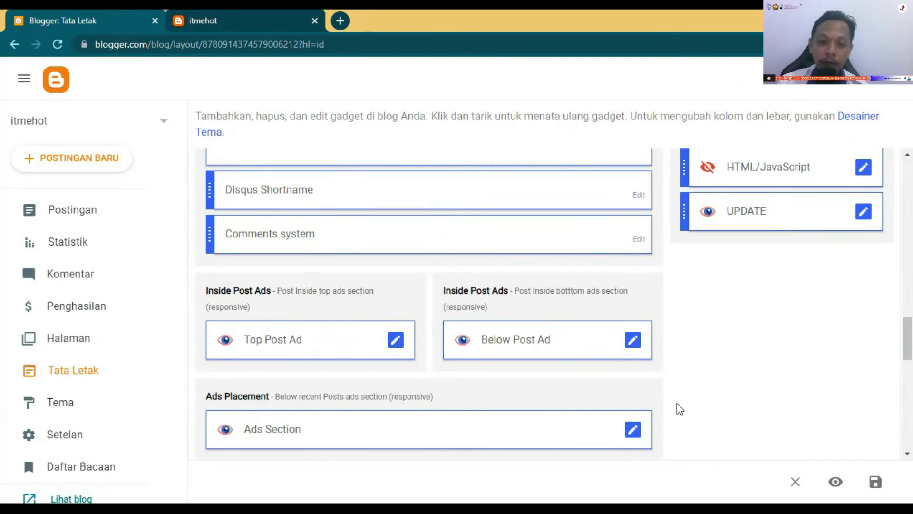
# Step: Look through the blog layout's theme options, logo, menu and featured section gadgets
pyautogui.scroll(10, 605, 374)
pyautogui.scroll(6, 605, 374)
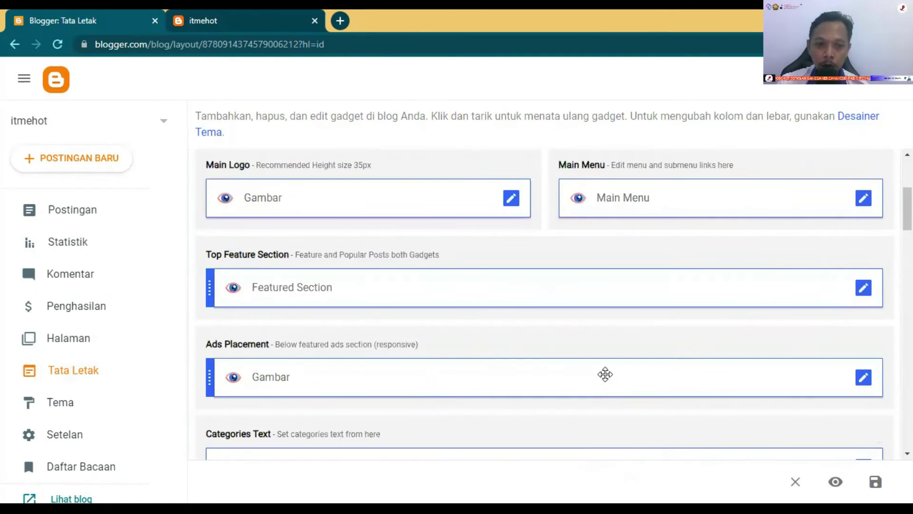
pyautogui.scroll(3, 606, 374)
pyautogui.scroll(2, 604, 373)
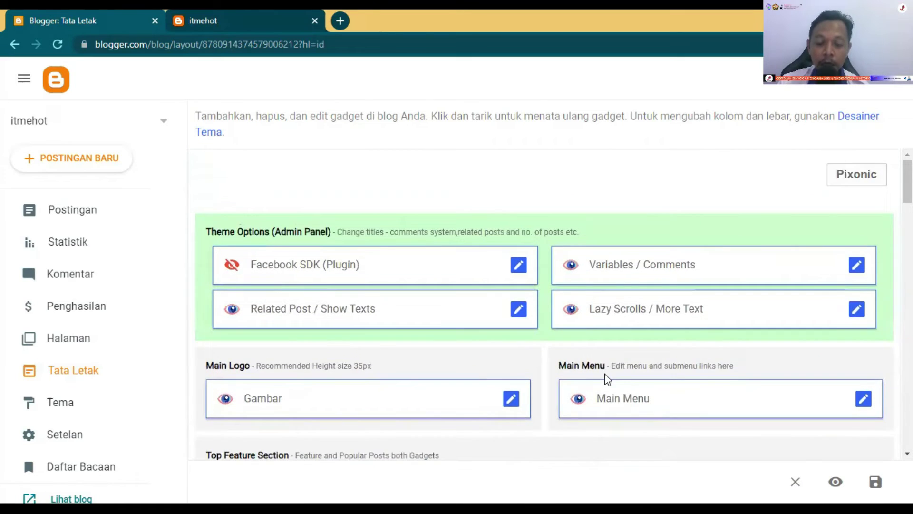
pyautogui.scroll(-5, 604, 373)
pyautogui.scroll(2, 604, 373)
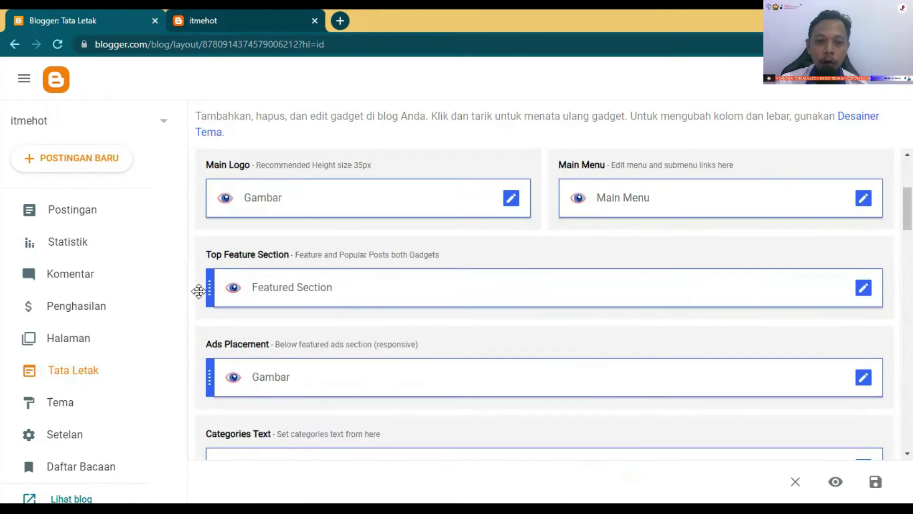
pyautogui.scroll(3, 367, 327)
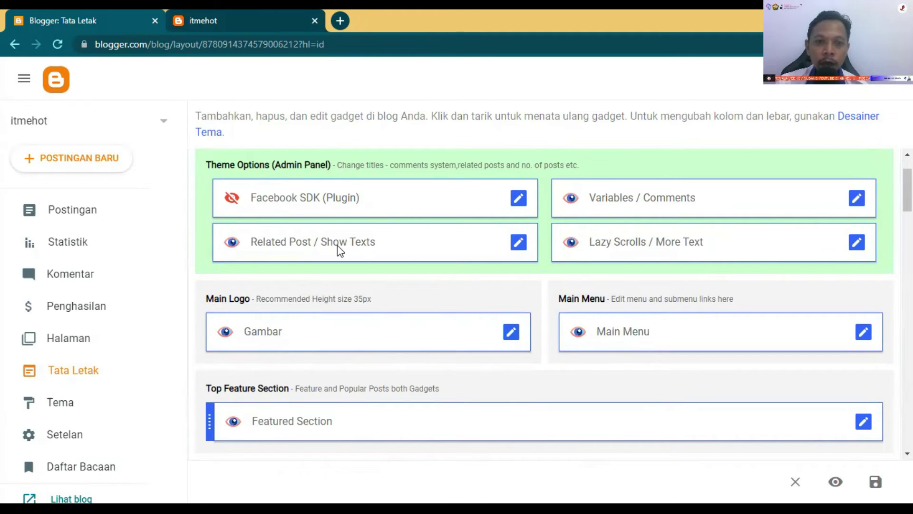
# Step: Examine the header logo on the live blog and return to the layout editor
pyautogui.hotkey('ctrl', 'Tab')
pyautogui.moveTo(67, 77); pyautogui.dragTo(204, 77)
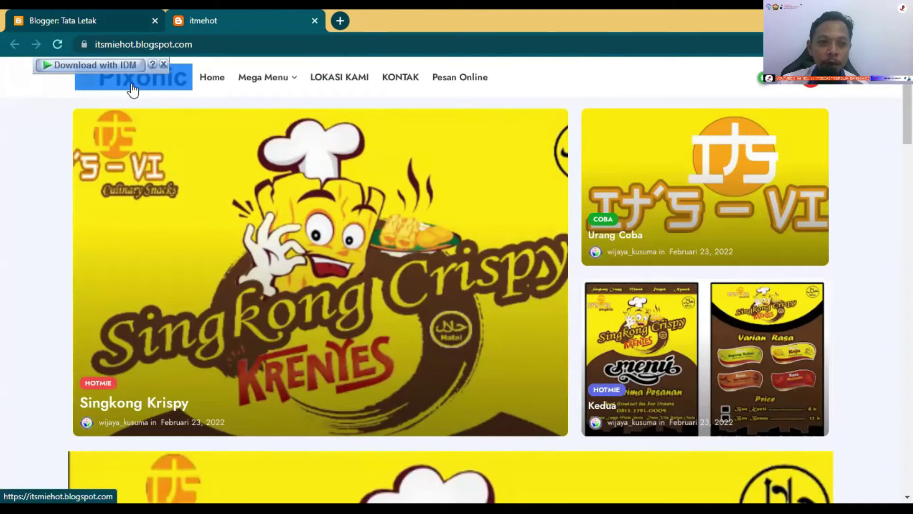
pyautogui.click(138, 29)
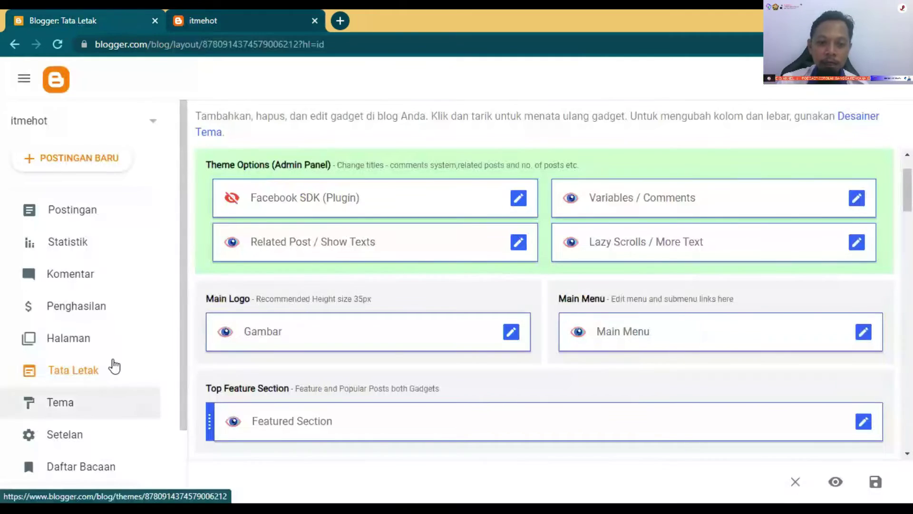
# Step: Open the Main Logo image gadget for editing and set its image source to upload from the computer
pyautogui.click(507, 339)
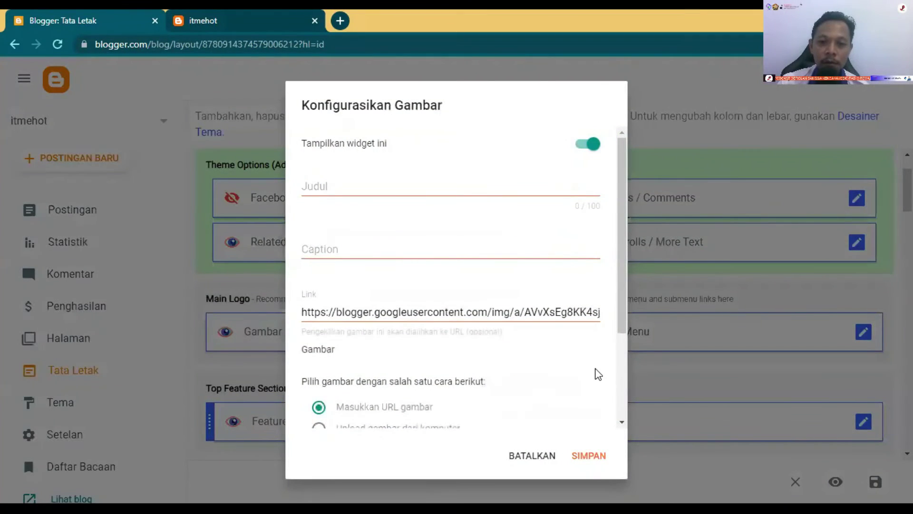
pyautogui.scroll(-2, 594, 366)
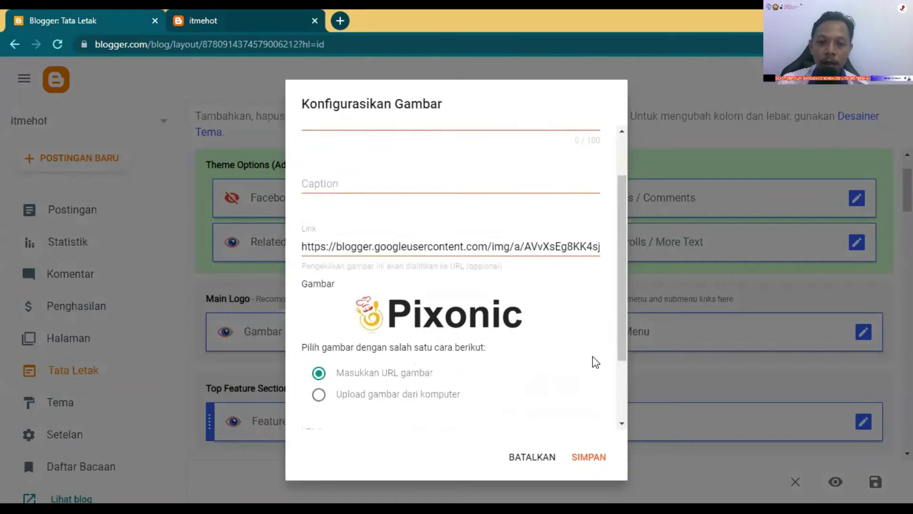
pyautogui.click(318, 392)
pyautogui.scroll(-2, 409, 333)
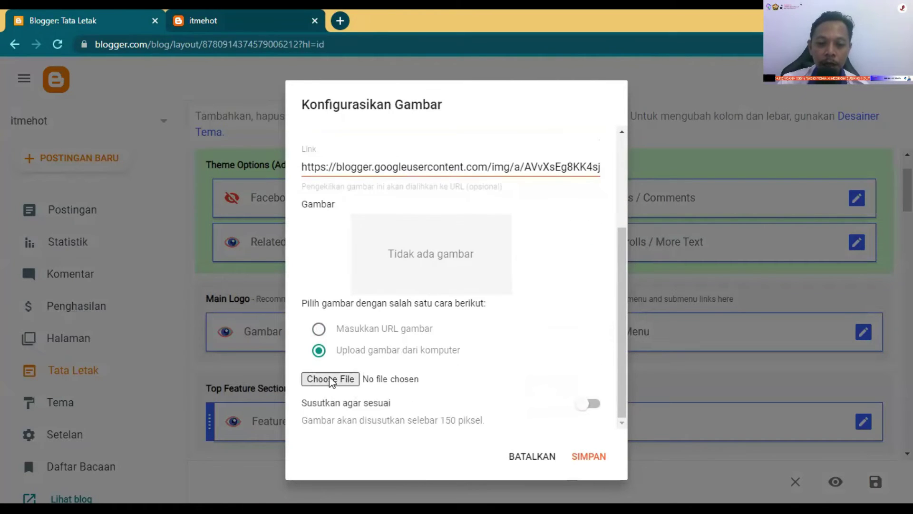
# Step: Upload KOMINFO AVPe.png from the Documents folder as the main logo image and save the gadget
pyautogui.click(329, 379)
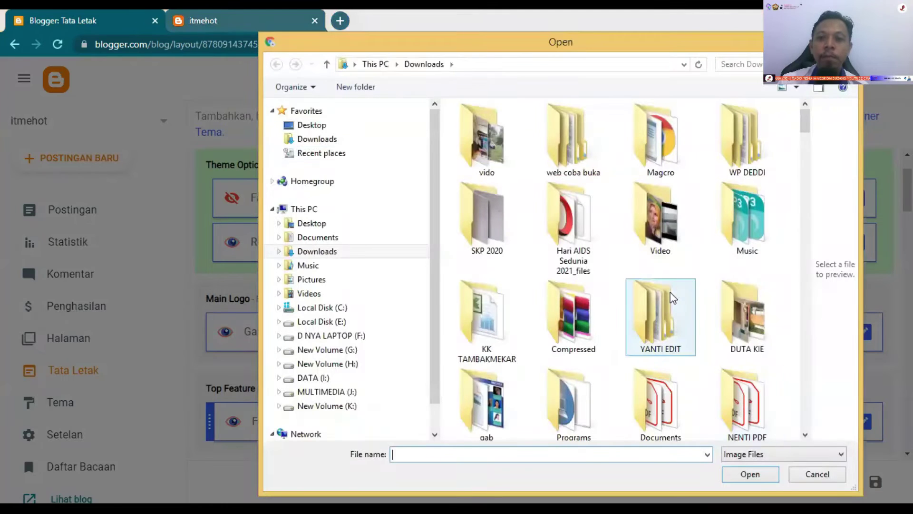
pyautogui.click(307, 244)
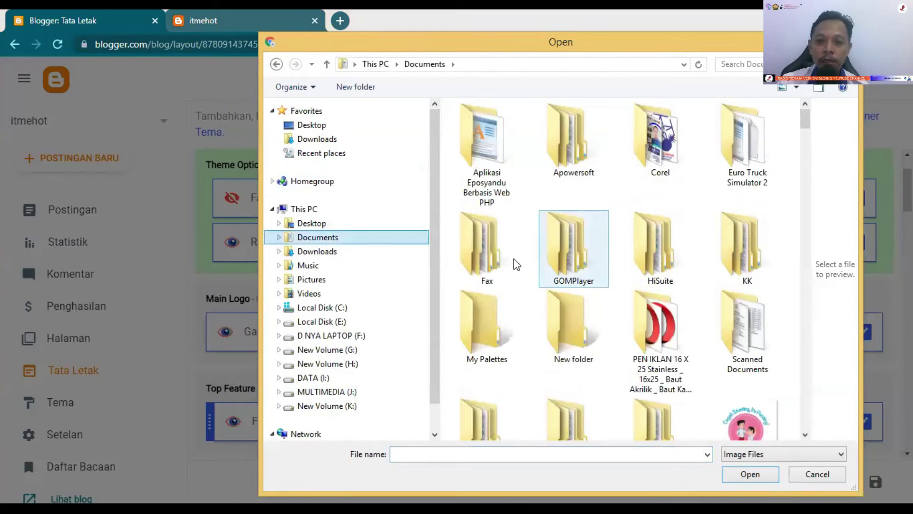
pyautogui.click(642, 318)
pyautogui.write('ko')
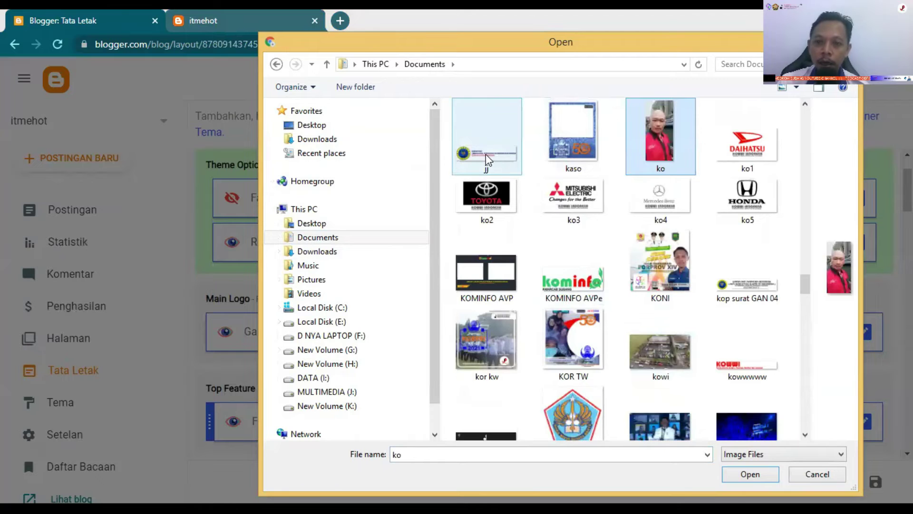
pyautogui.click(595, 280)
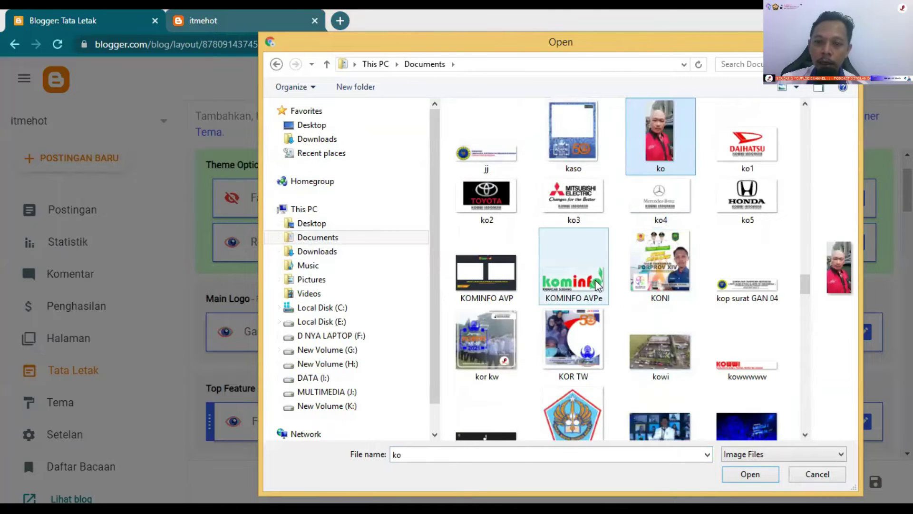
pyautogui.click(750, 474)
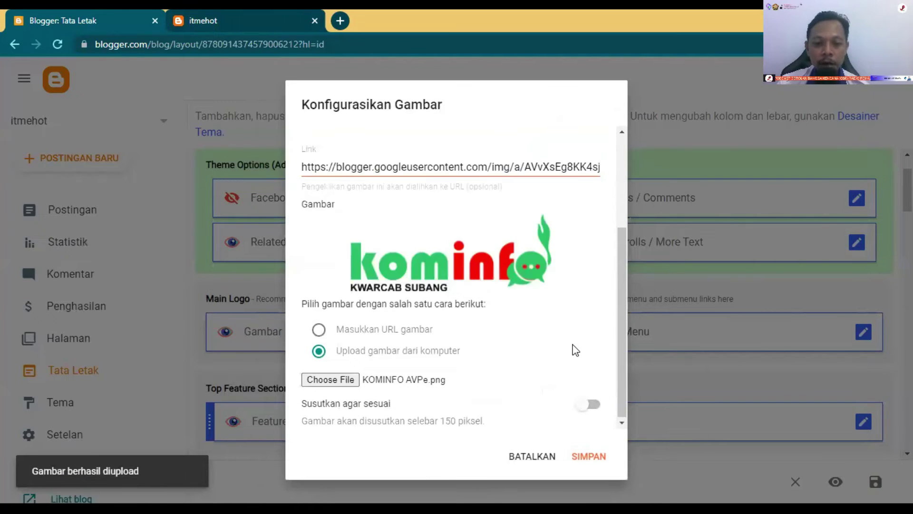
pyautogui.click(590, 466)
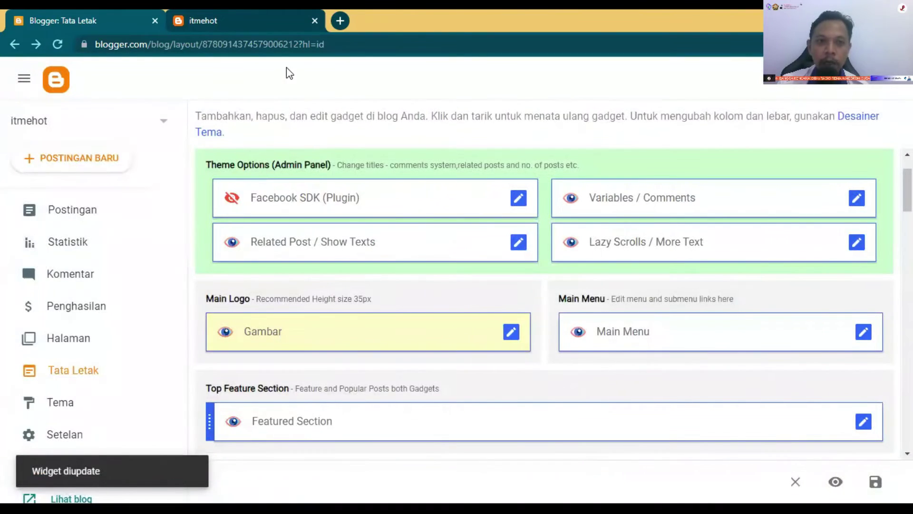
# Step: Reload the live blog and check the header logo and menu against the layout's gadgets
pyautogui.click(253, 26)
pyautogui.click(57, 44)
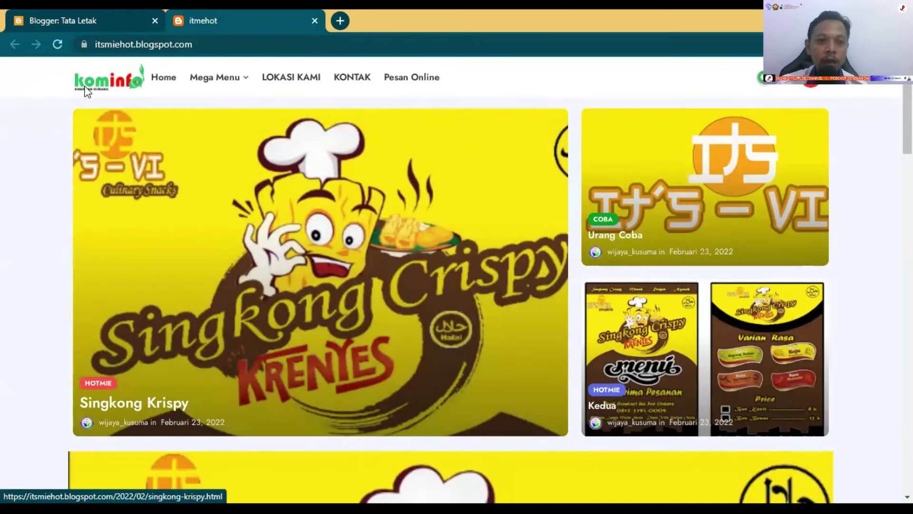
pyautogui.click(99, 17)
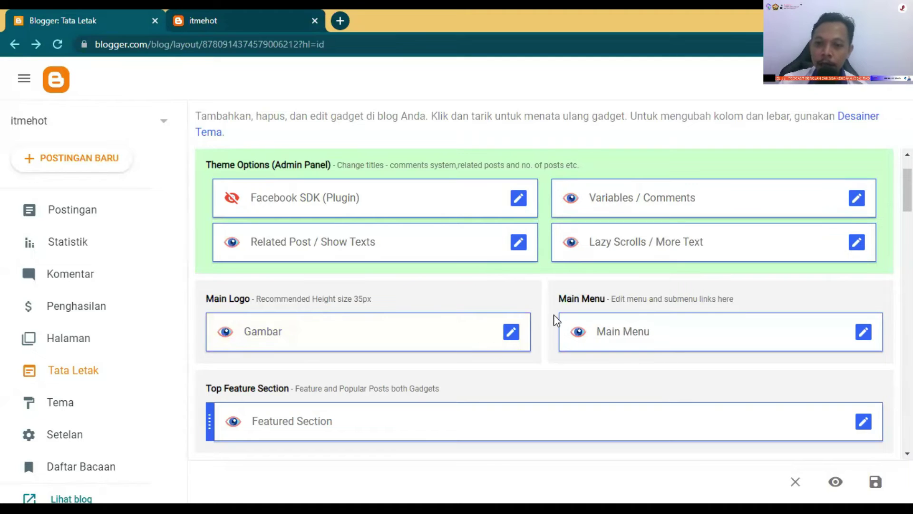
pyautogui.click(277, 31)
pyautogui.scroll(-1, 183, 144)
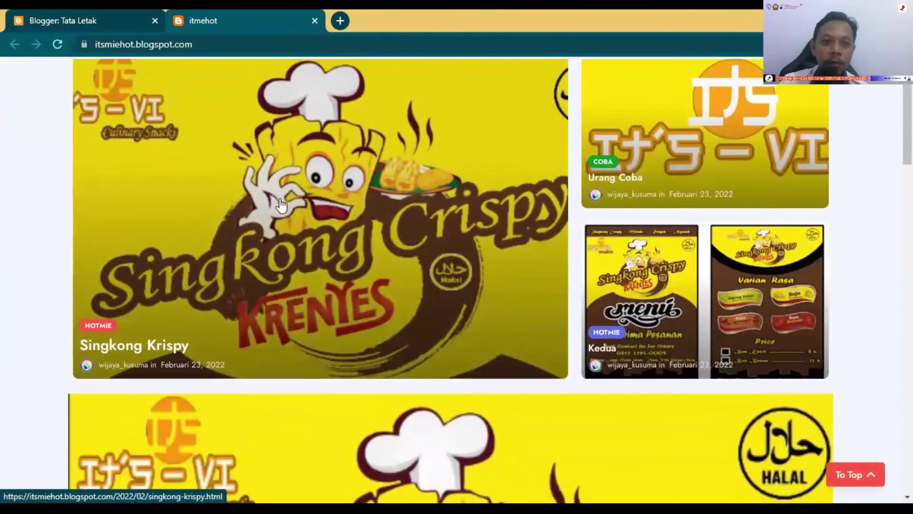
pyautogui.scroll(1, 216, 136)
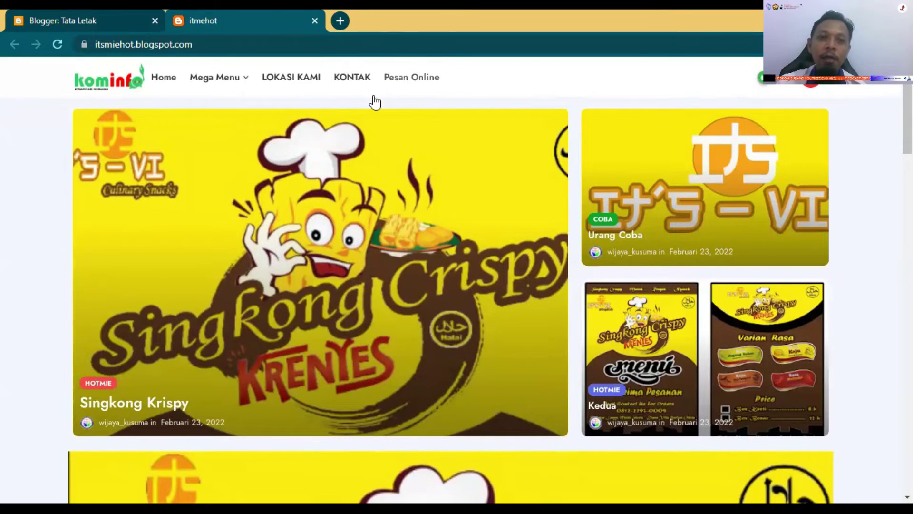
# Step: Return to the layout editor, open the Main Menu gadget's link list configuration and review its links
pyautogui.click(92, 19)
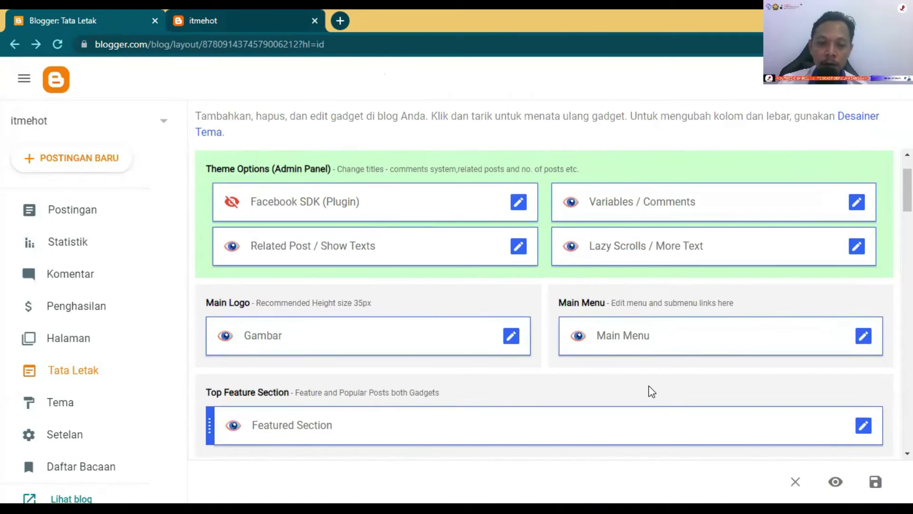
pyautogui.scroll(2, 649, 386)
pyautogui.scroll(-2, 619, 330)
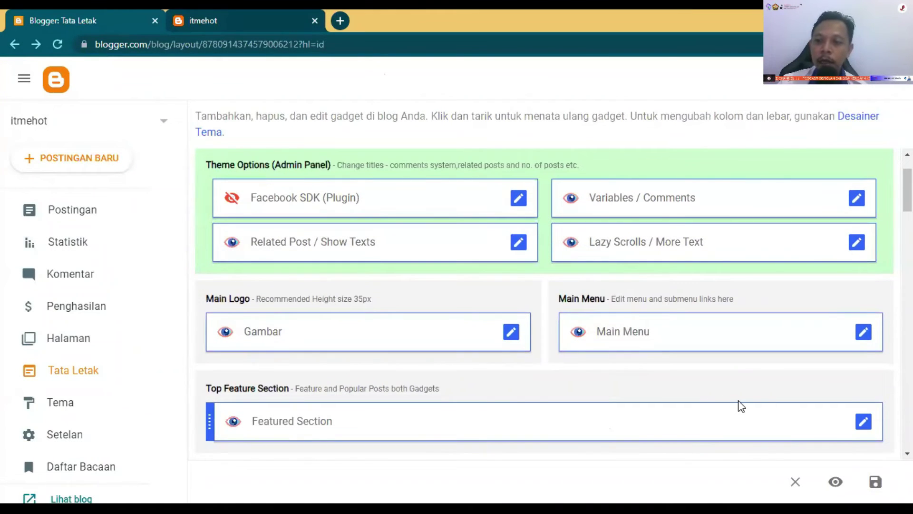
pyautogui.click(863, 333)
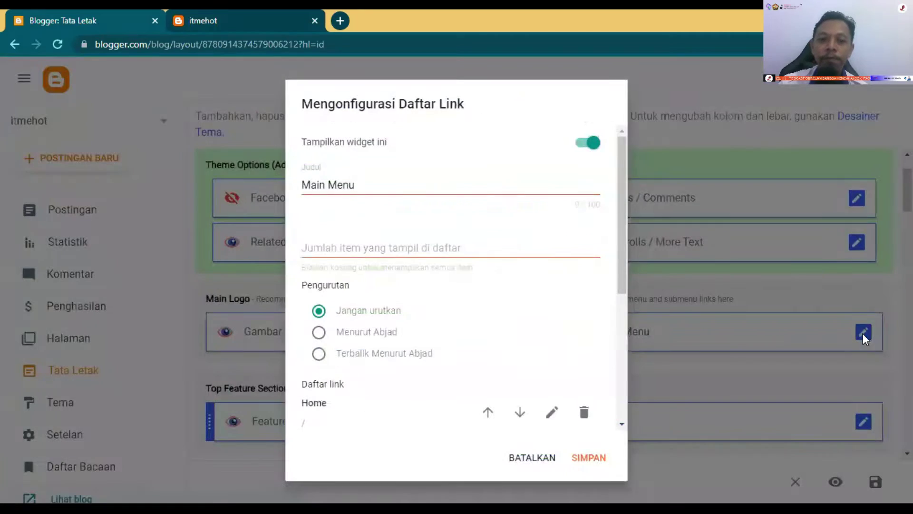
pyautogui.scroll(-3, 518, 310)
pyautogui.scroll(-2, 519, 310)
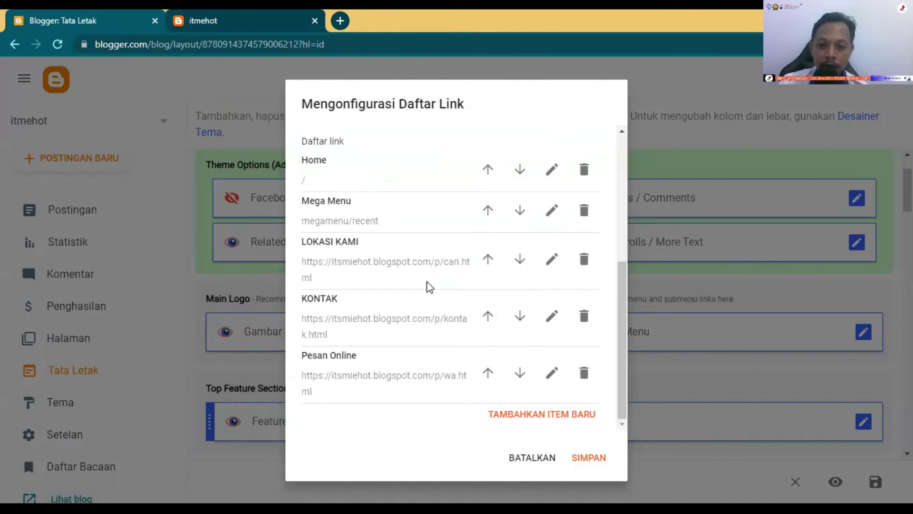
pyautogui.scroll(3, 428, 286)
pyautogui.scroll(-3, 432, 265)
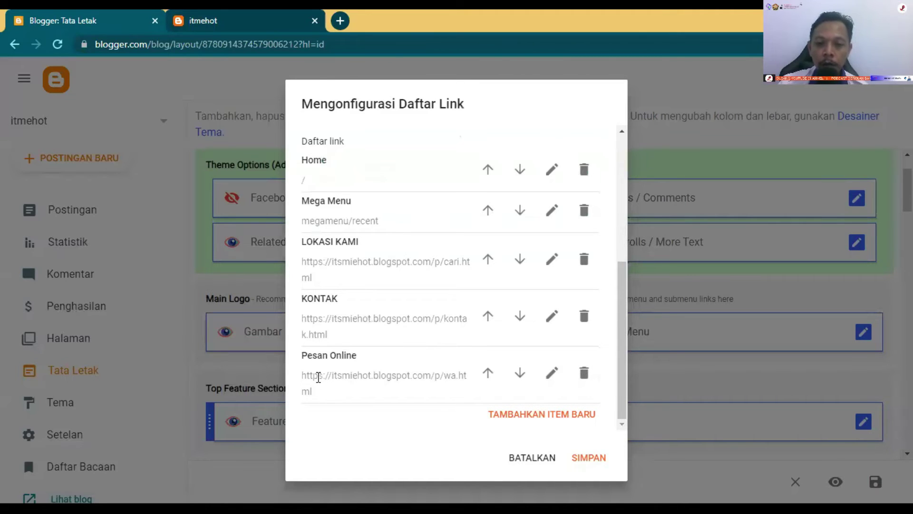
# Step: Inspect the name and URL of the Pesan Online menu item, compare it with the live blog's menu, and close the gadget without saving
pyautogui.click(553, 378)
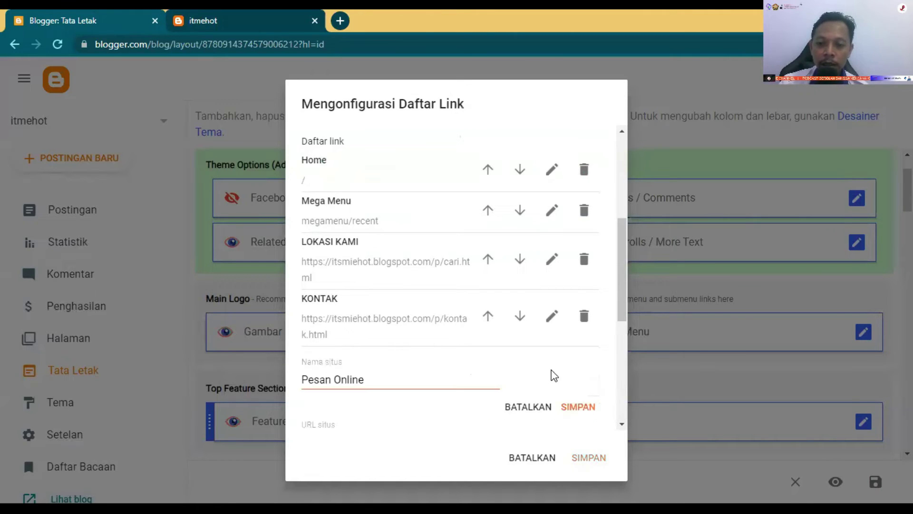
pyautogui.scroll(-4, 464, 366)
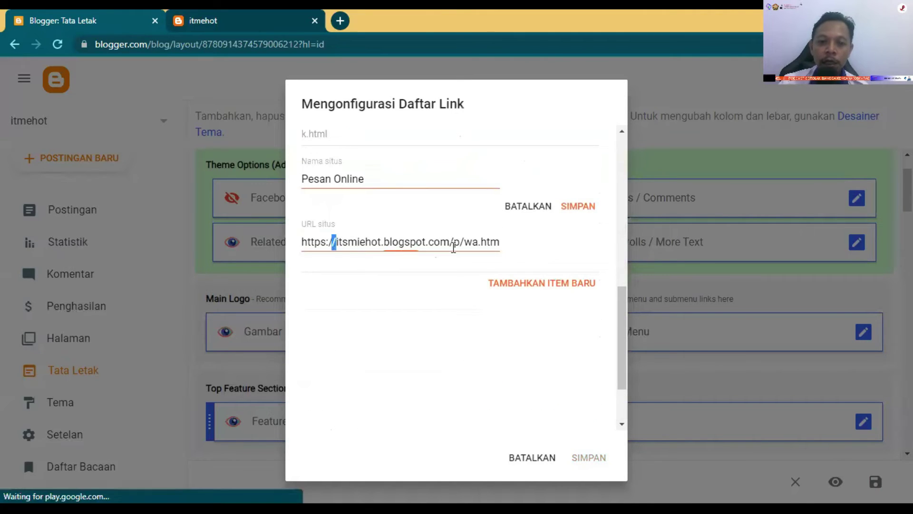
pyautogui.moveTo(332, 241); pyautogui.dragTo(545, 250)
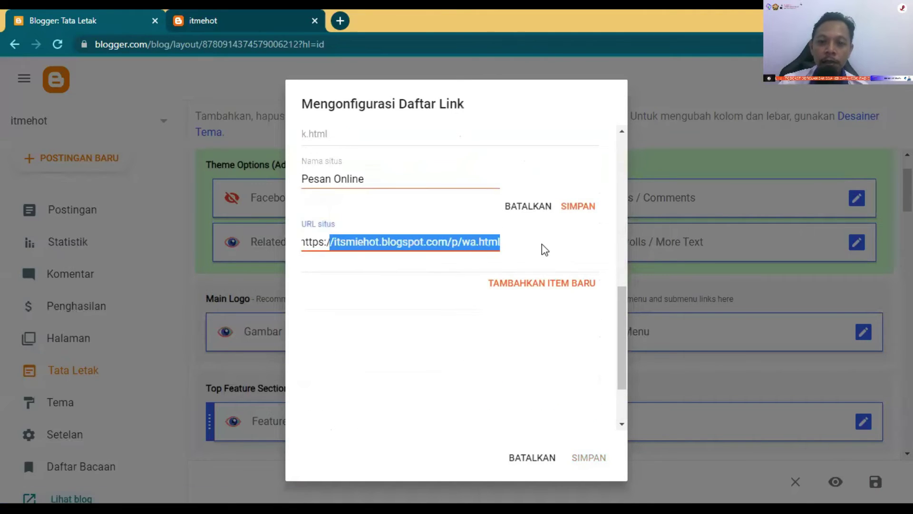
pyautogui.click(338, 241)
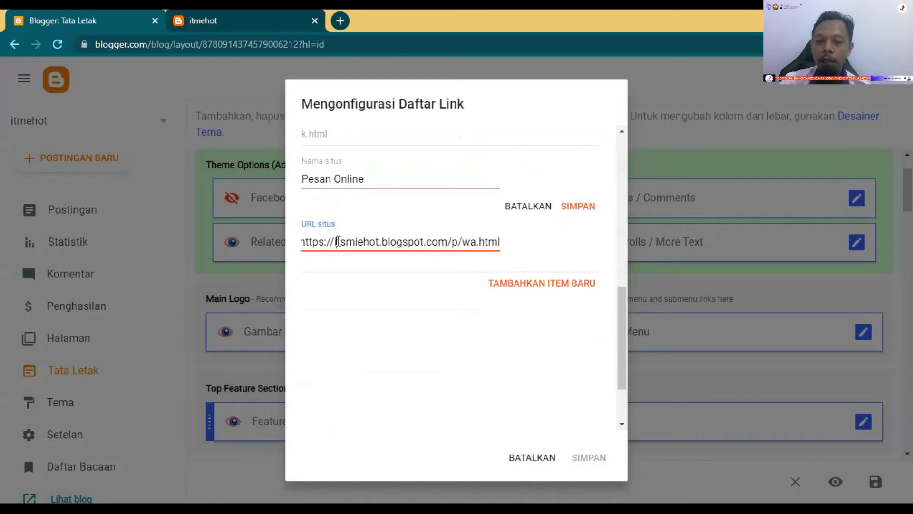
pyautogui.press('Home')
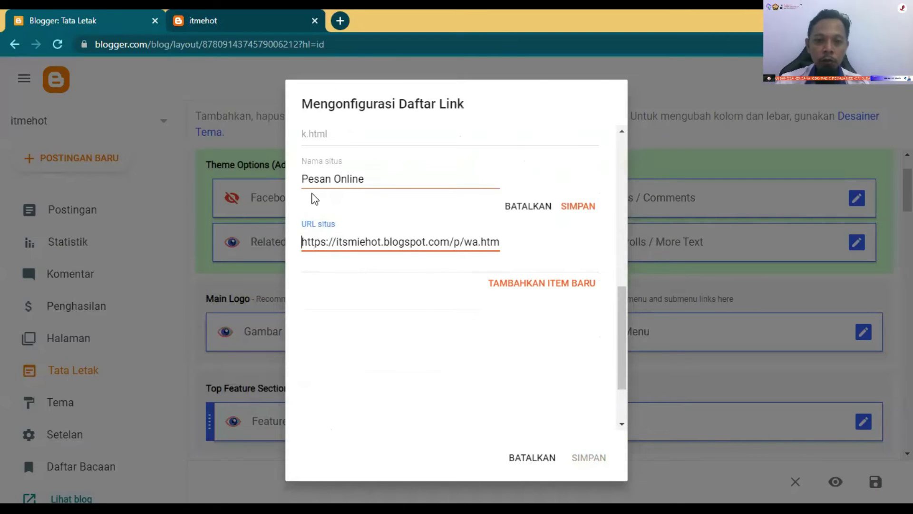
pyautogui.click(199, 21)
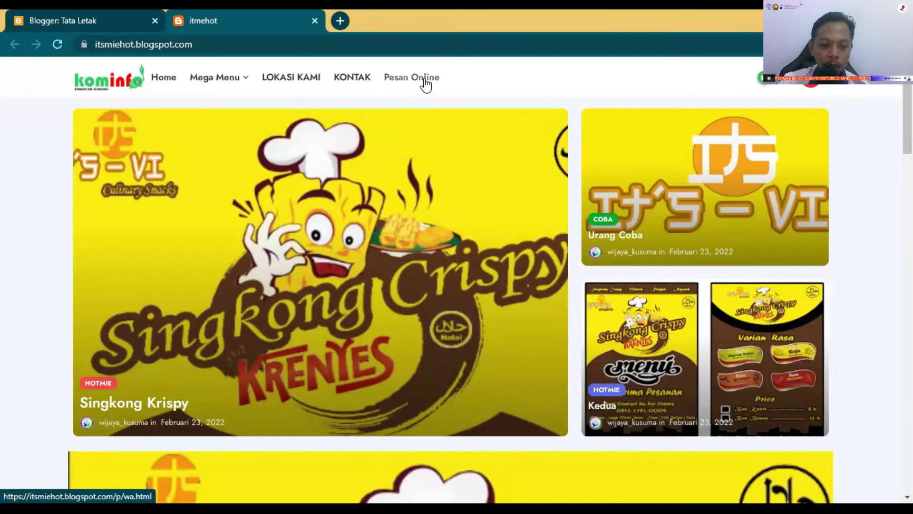
pyautogui.click(50, 19)
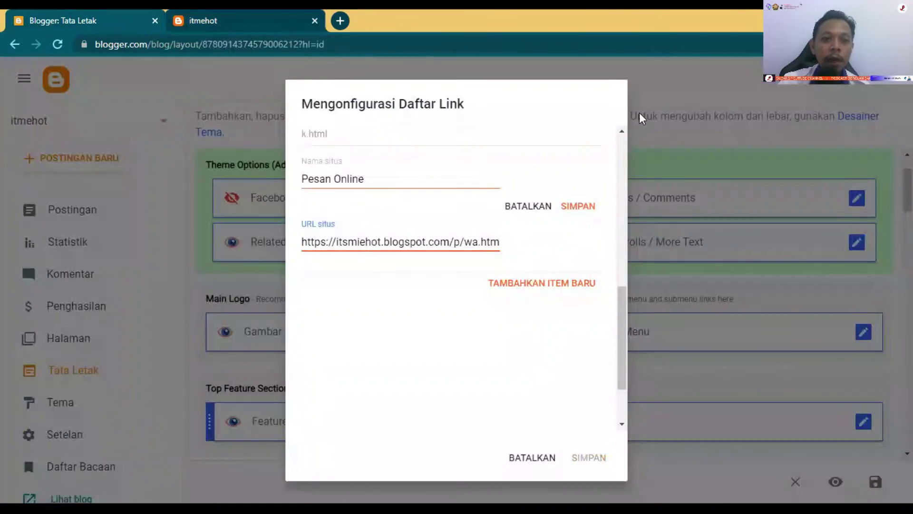
pyautogui.click(524, 460)
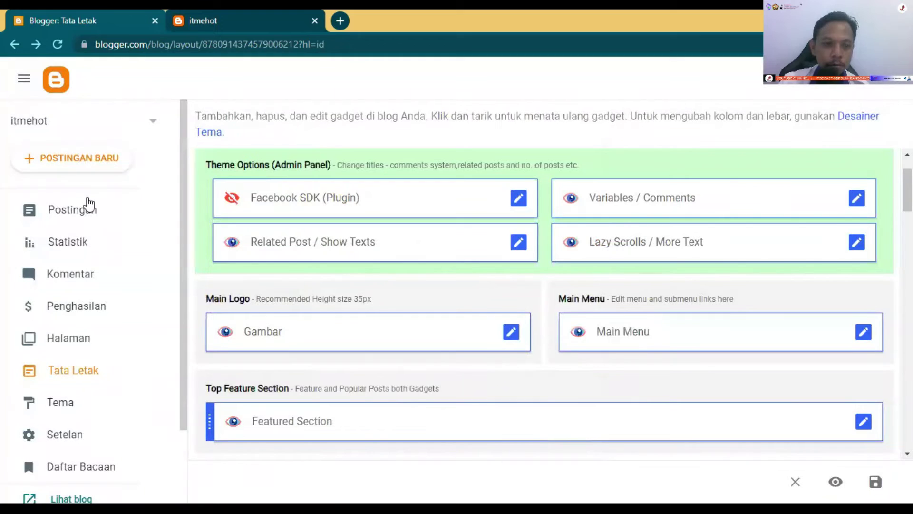
# Step: Open the blog's list of pages and compare it with the Pesan Online item in the live blog's menu
pyautogui.click(84, 340)
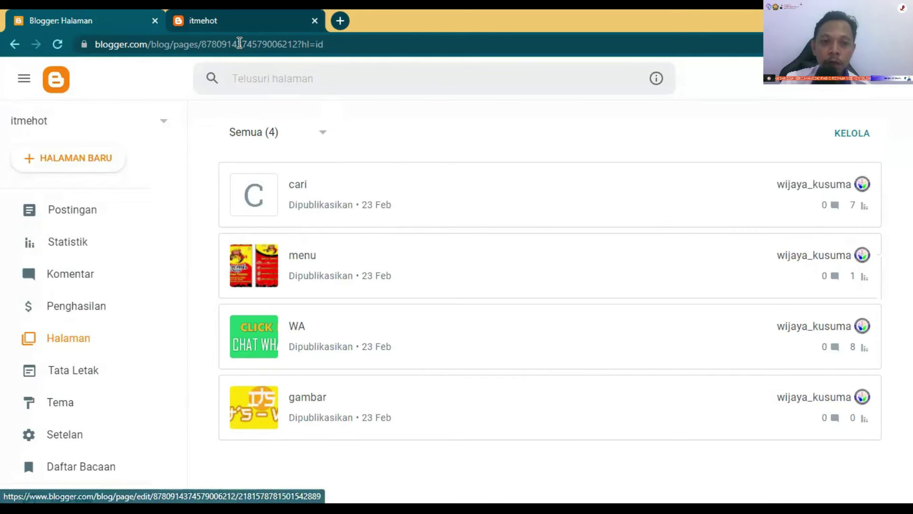
pyautogui.click(257, 21)
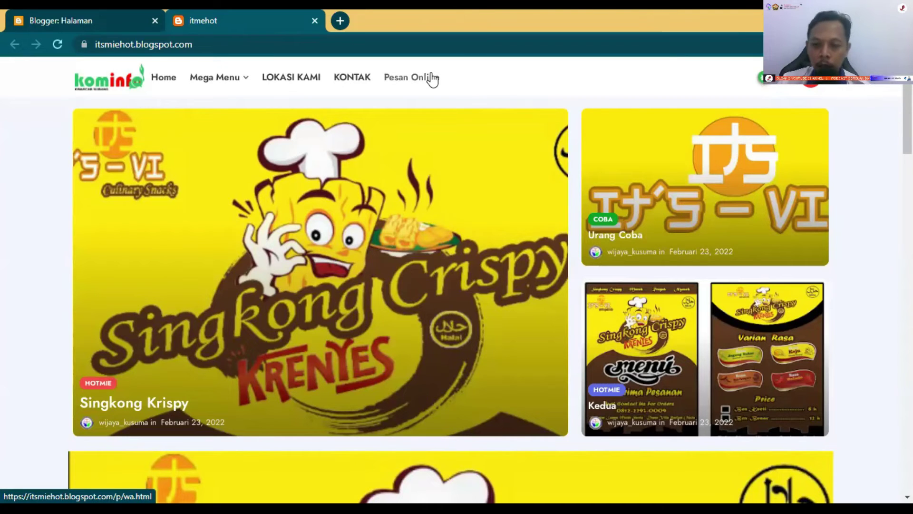
pyautogui.click(48, 15)
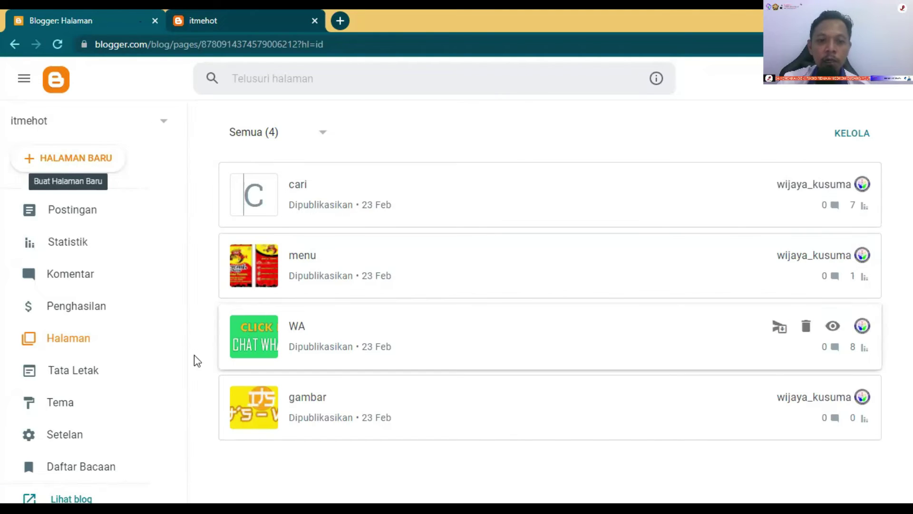
# Step: Open the WA page for editing and set its reader comments to "Jangan izinkan, sembunyikan yang telah ada"
pyautogui.click(409, 342)
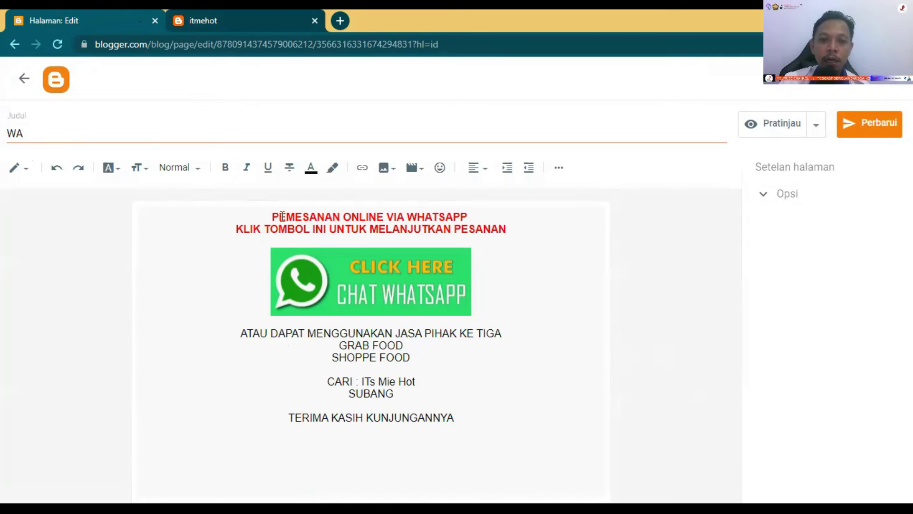
pyautogui.click(557, 244)
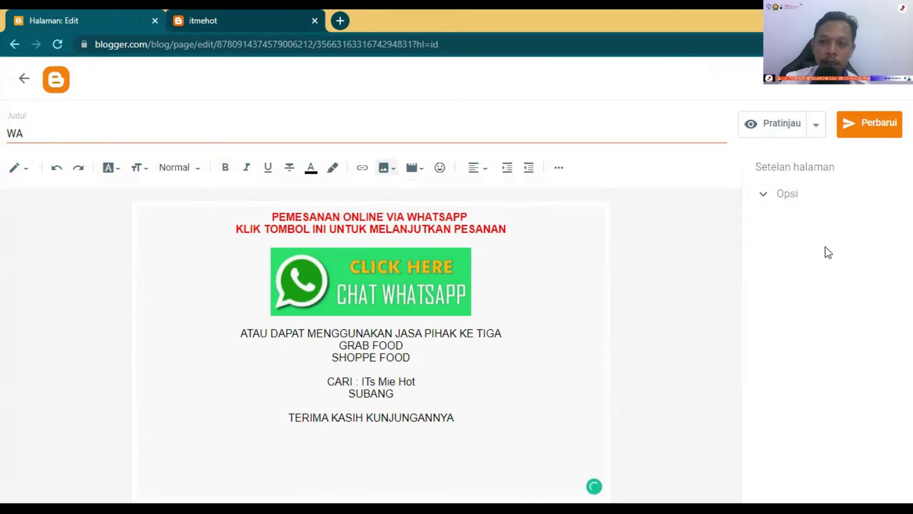
pyautogui.click(762, 200)
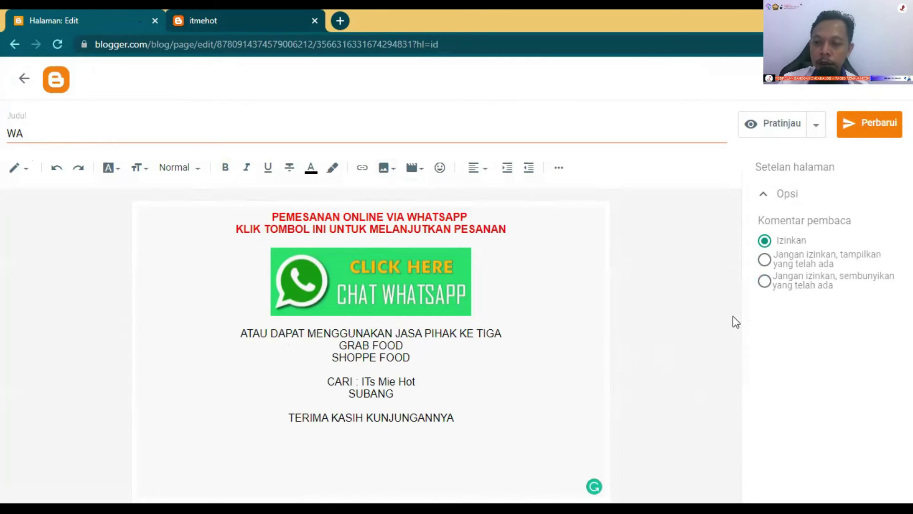
pyautogui.click(764, 282)
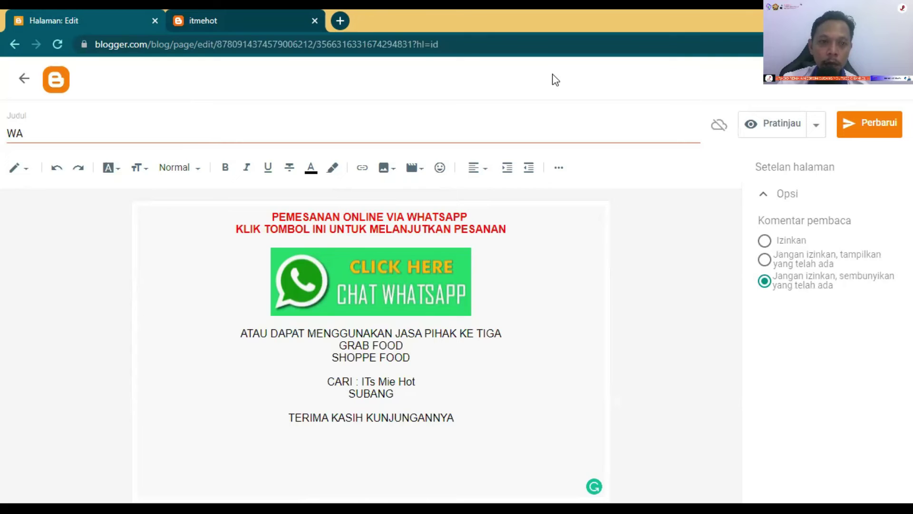
# Step: Open the Pesan Online page on the live blog and examine its content and comment section
pyautogui.click(177, 21)
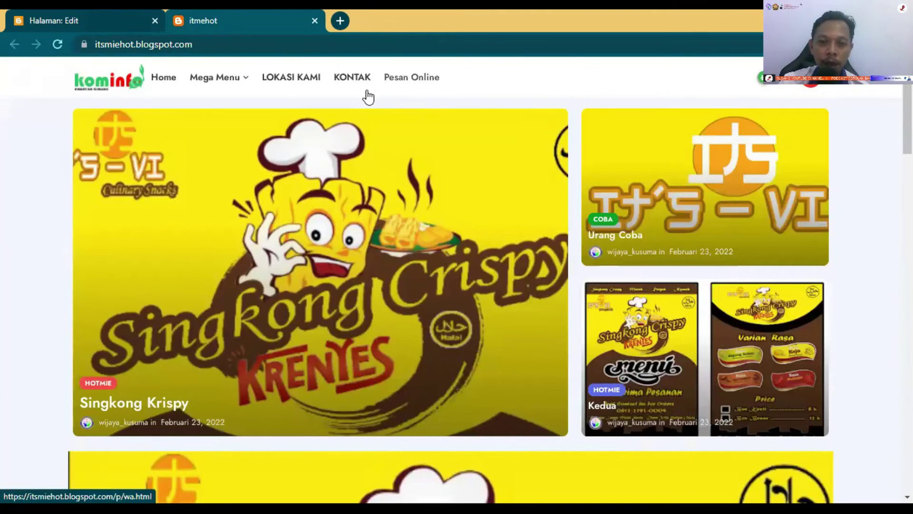
pyautogui.click(404, 85)
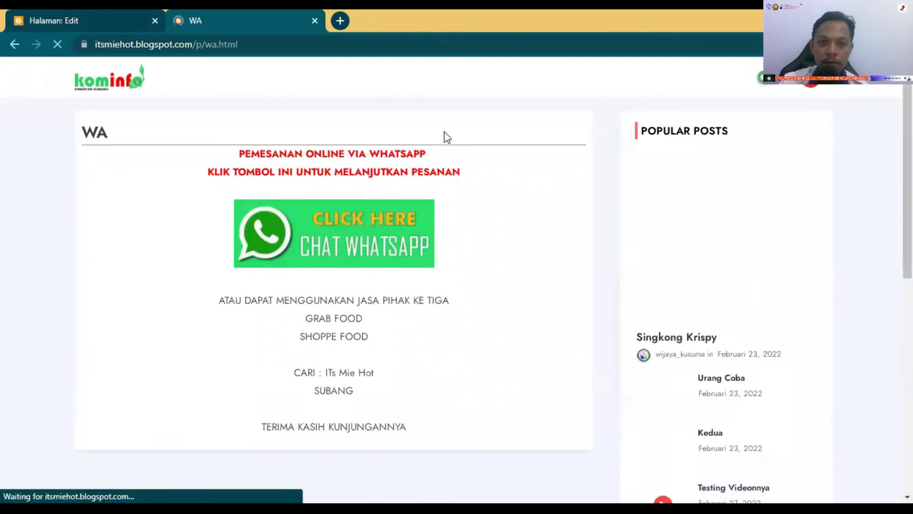
pyautogui.scroll(-3, 544, 355)
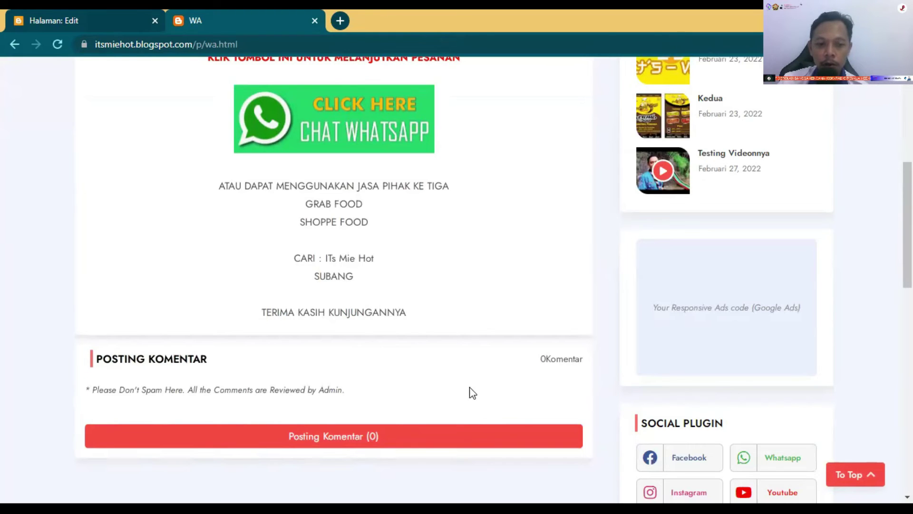
pyautogui.scroll(2, 421, 366)
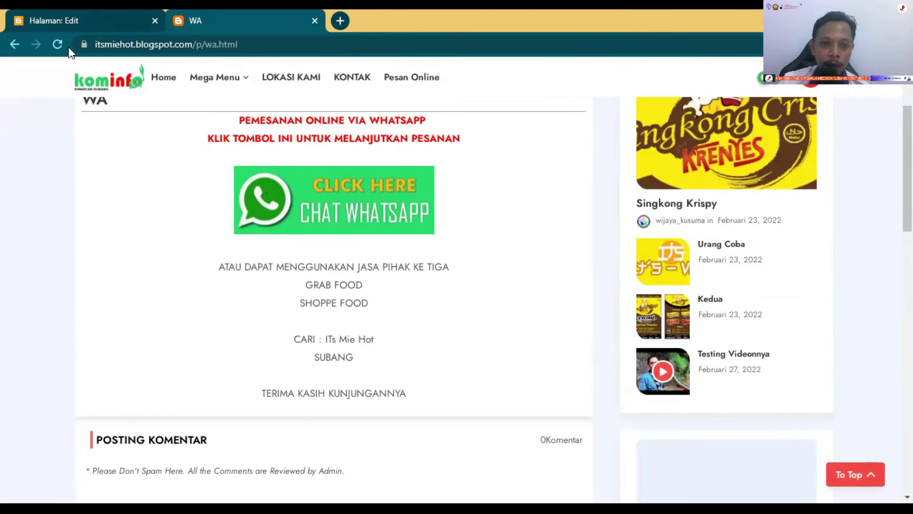
# Step: Return to the WA page editor, publish the update and reopen the blog's list of pages
pyautogui.click(78, 19)
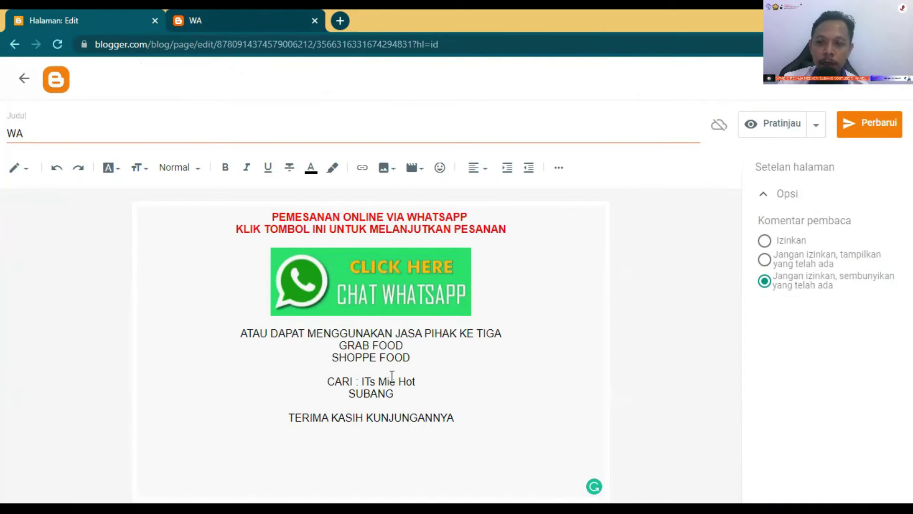
pyautogui.click(872, 133)
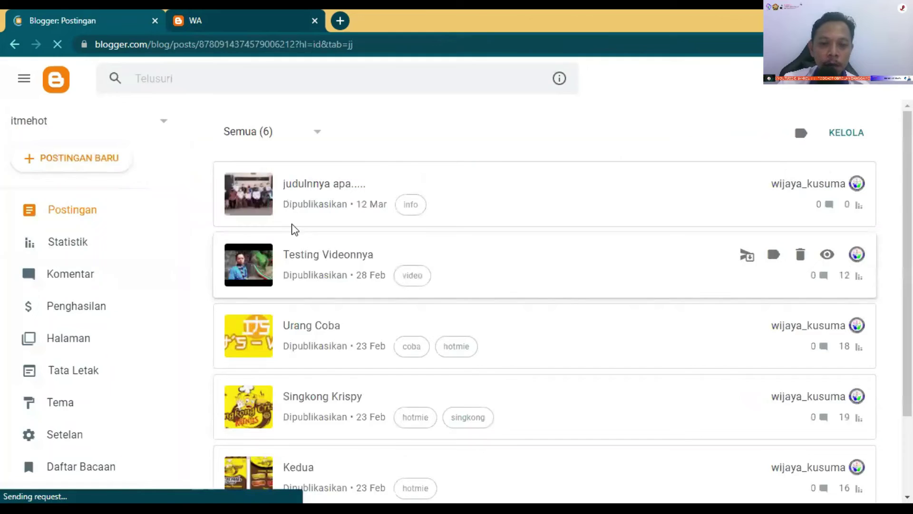
pyautogui.click(68, 338)
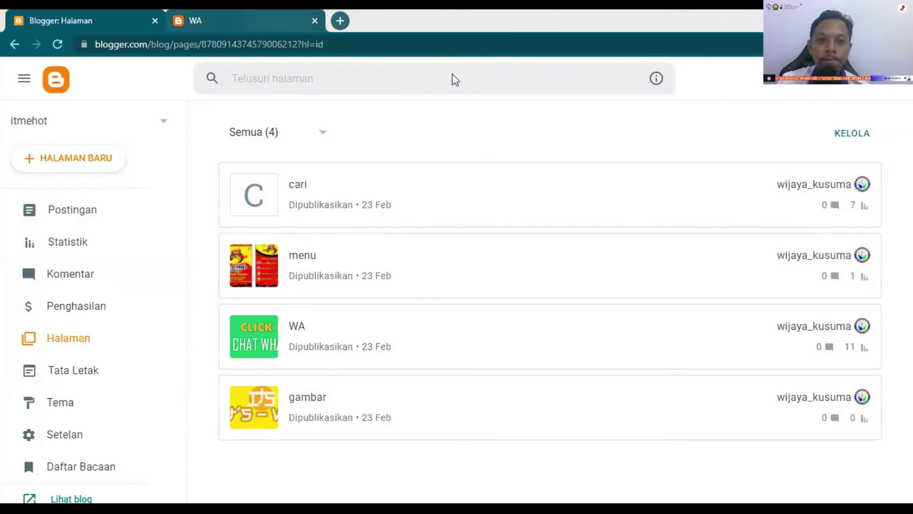
# Step: Open the live blog's home page and compare its LOKASI KAMI and KONTAK menu items with the list of pages
pyautogui.click(71, 498)
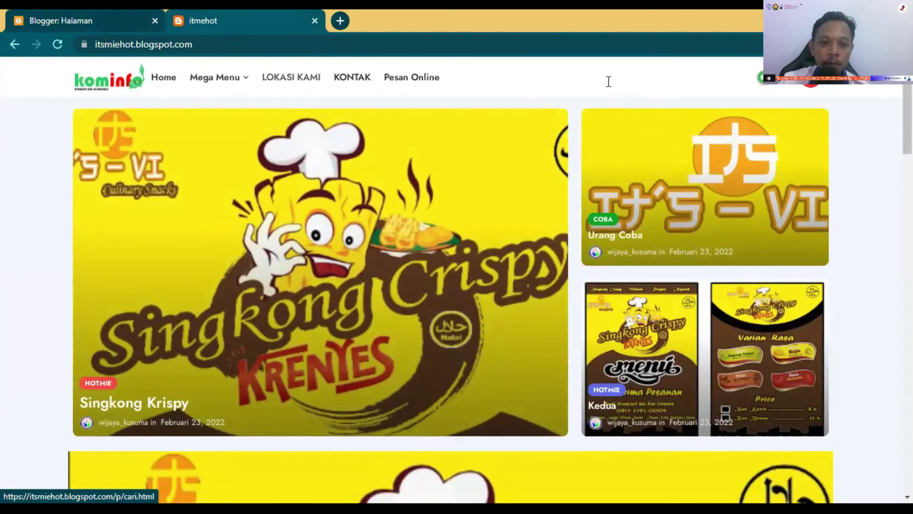
pyautogui.hotkey('ctrl', 'pageup')
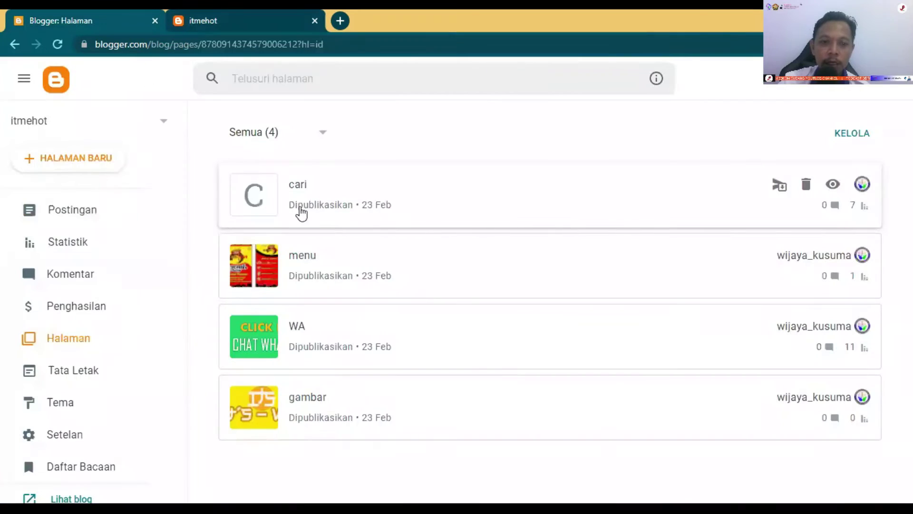
pyautogui.click(178, 21)
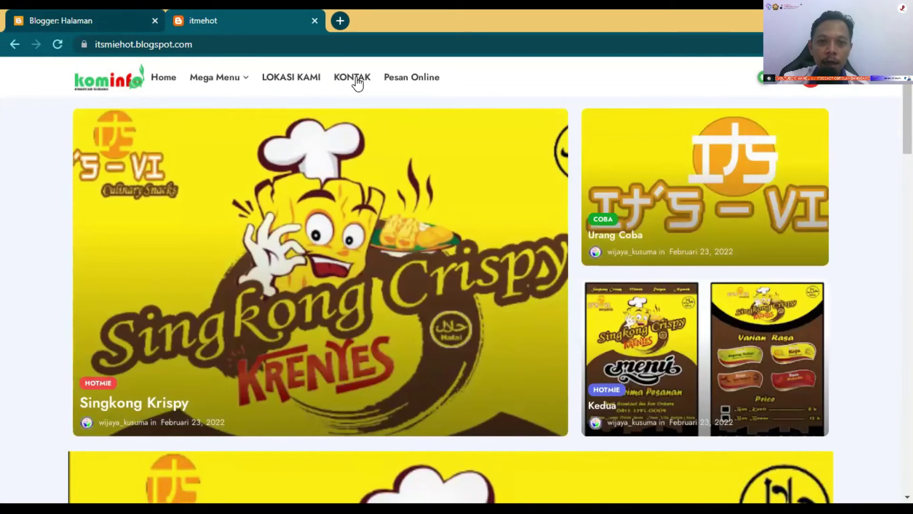
pyautogui.click(78, 20)
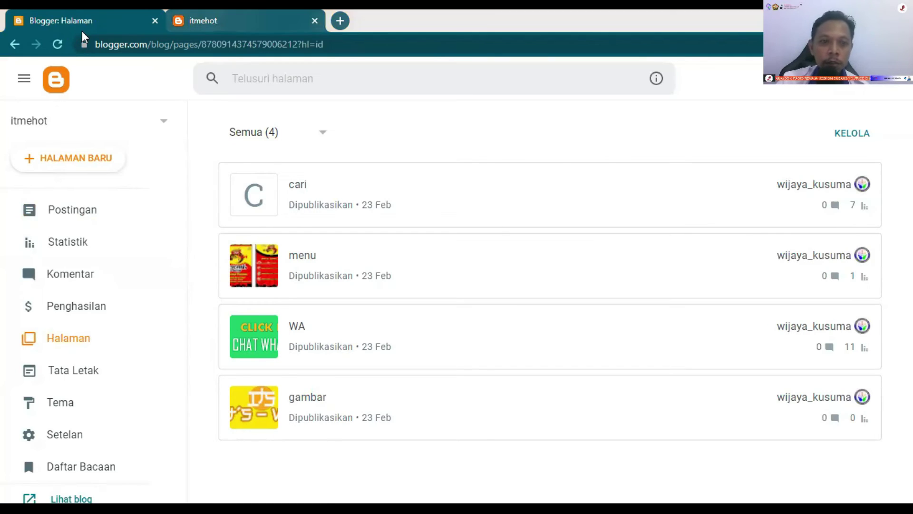
pyautogui.click(247, 20)
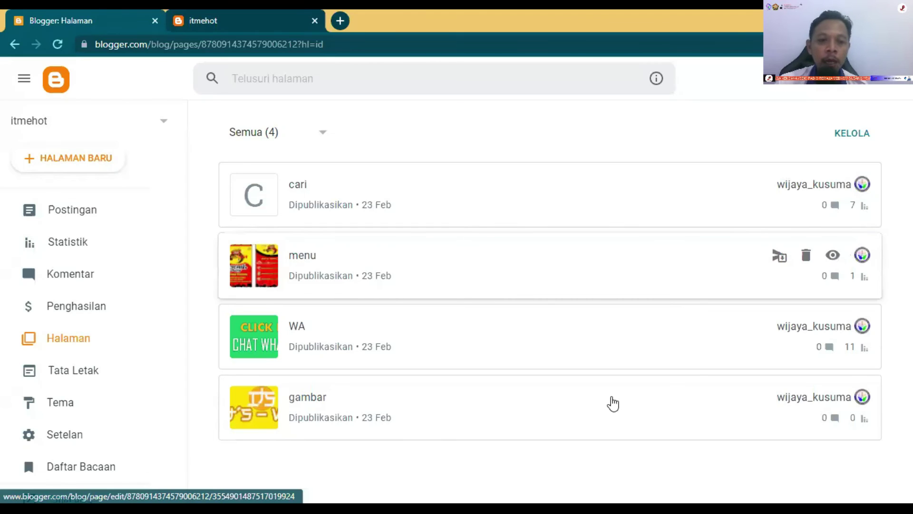
# Step: Switch the dashboard to the Lembur Pakuan blog and open its live site in a new tab
pyautogui.click(154, 125)
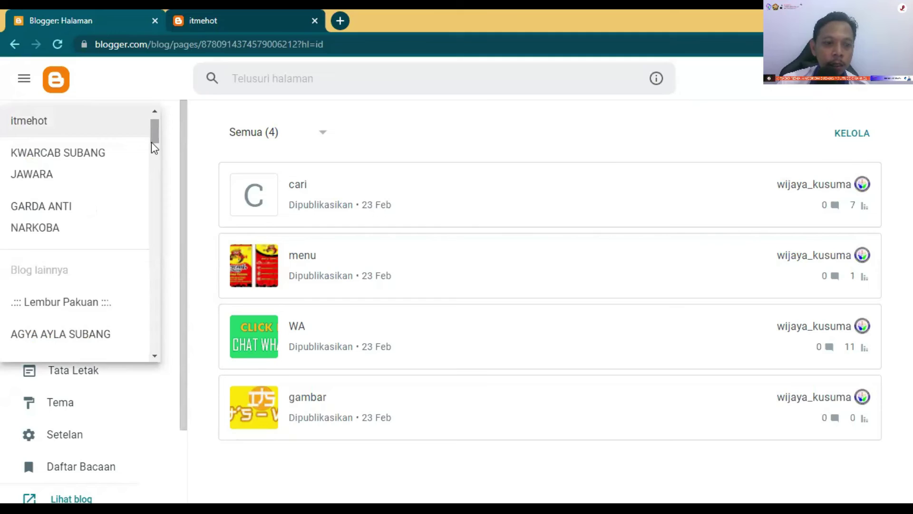
pyautogui.click(77, 301)
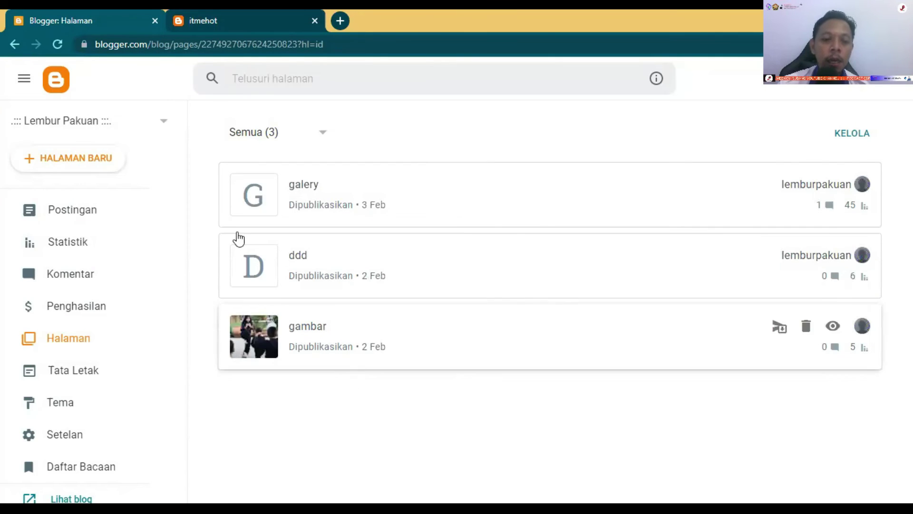
pyautogui.scroll(-2, 91, 418)
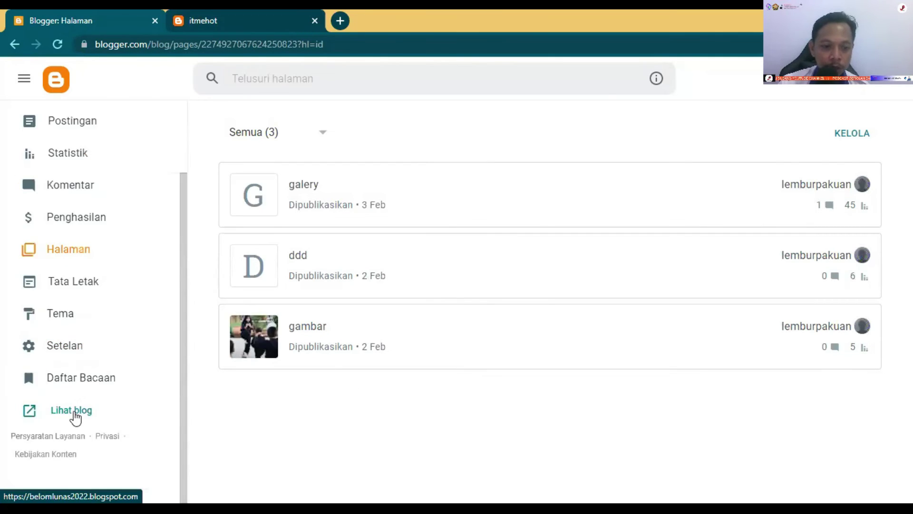
pyautogui.rightClick(75, 412)
pyautogui.click(141, 288)
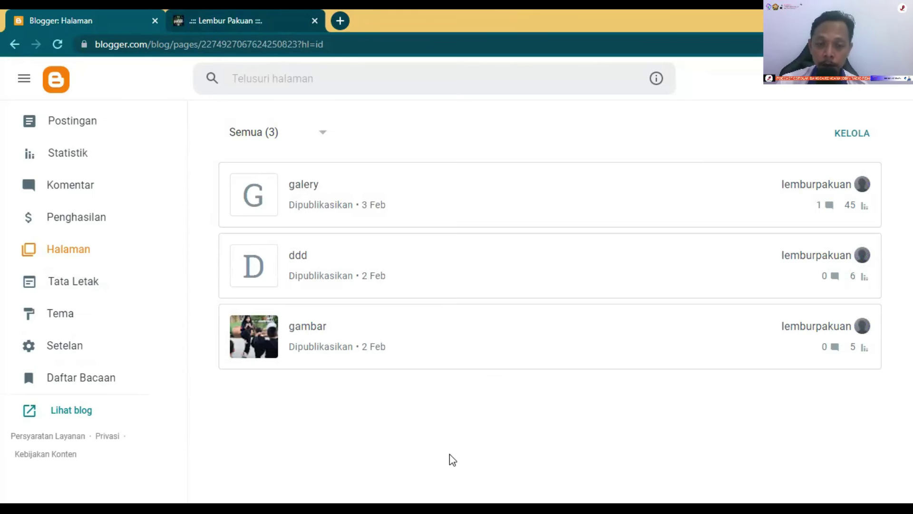
pyautogui.click(237, 28)
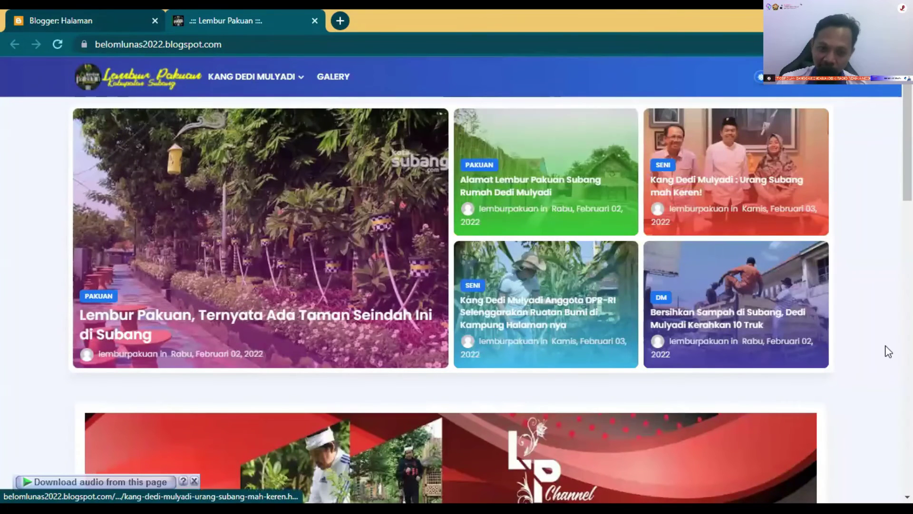
# Step: Examine the Lembur Pakuan home page's featured posts, channel banner and three category columns
pyautogui.scroll(-10, 457, 285)
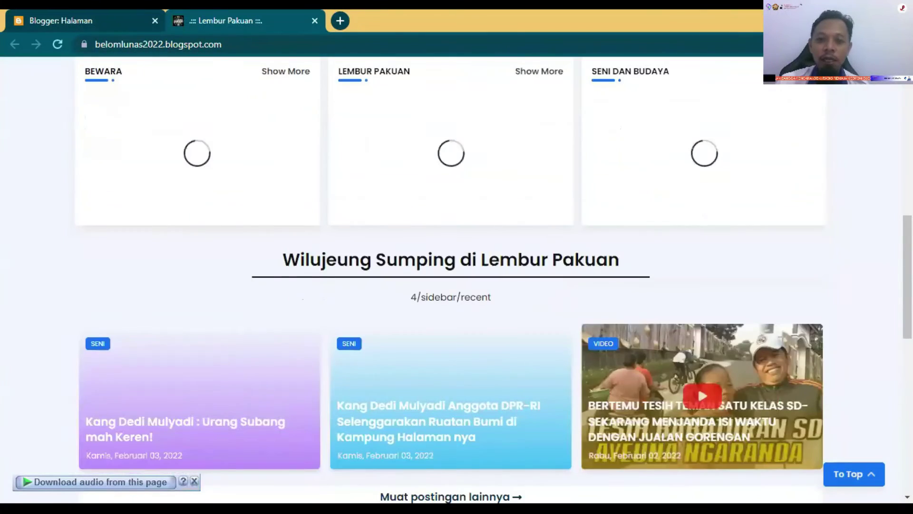
pyautogui.scroll(5, 879, 264)
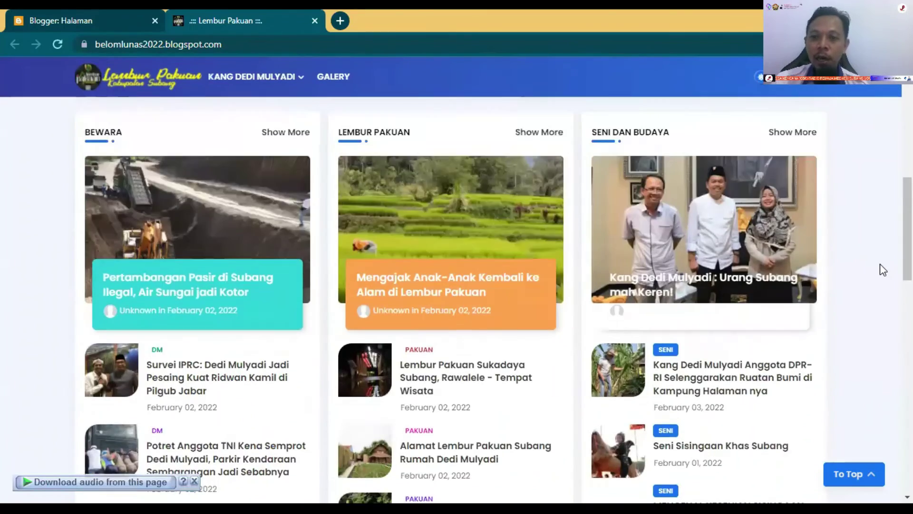
pyautogui.scroll(2, 880, 259)
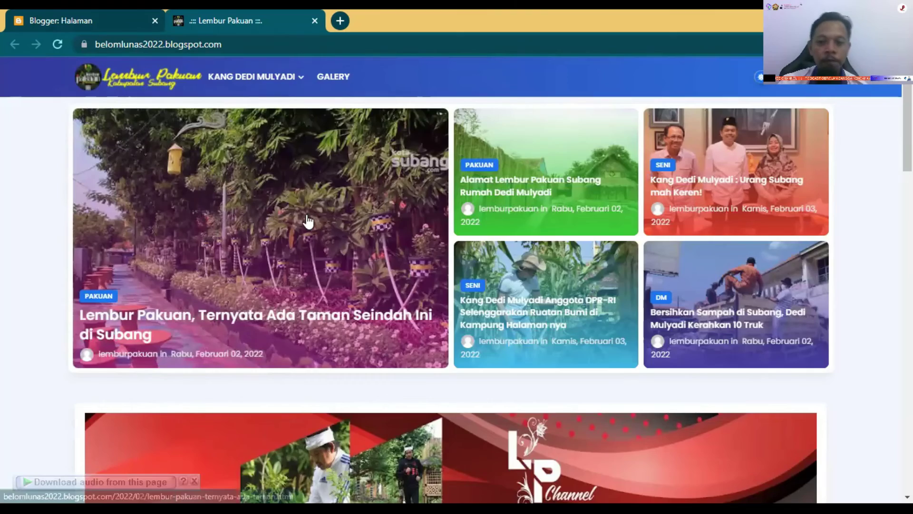
pyautogui.scroll(-7, 300, 210)
pyautogui.scroll(-3, 300, 210)
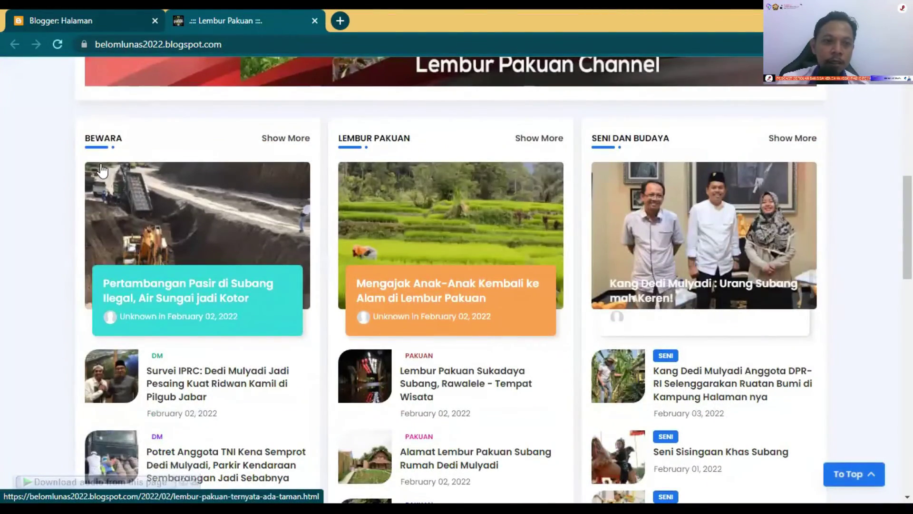
pyautogui.scroll(-3, 244, 321)
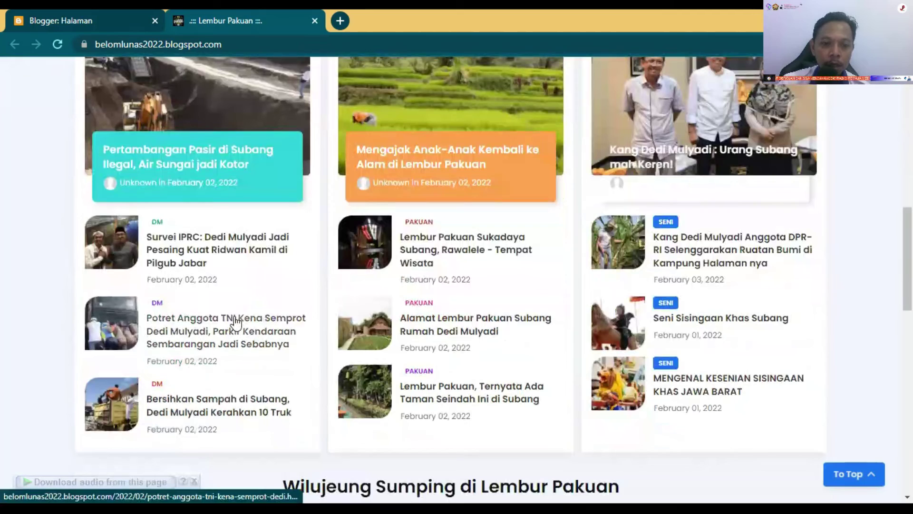
pyautogui.scroll(3, 267, 276)
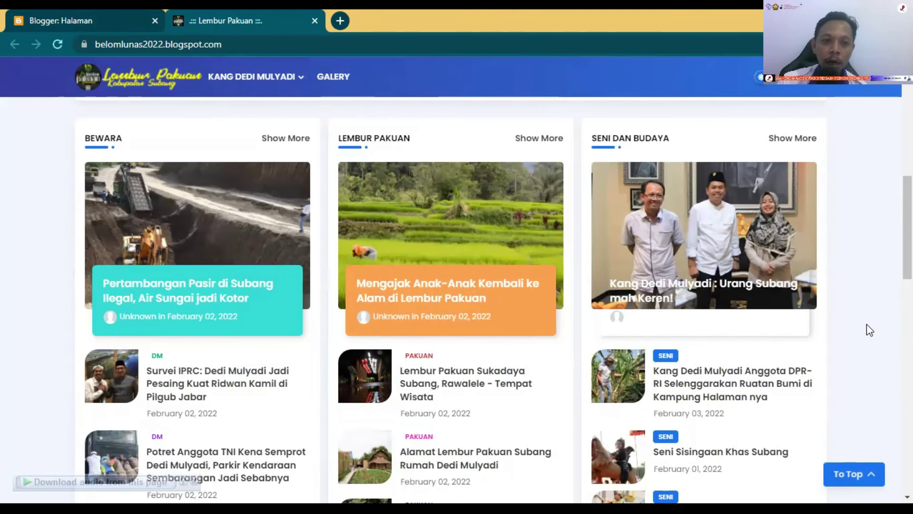
pyautogui.scroll(10, 867, 324)
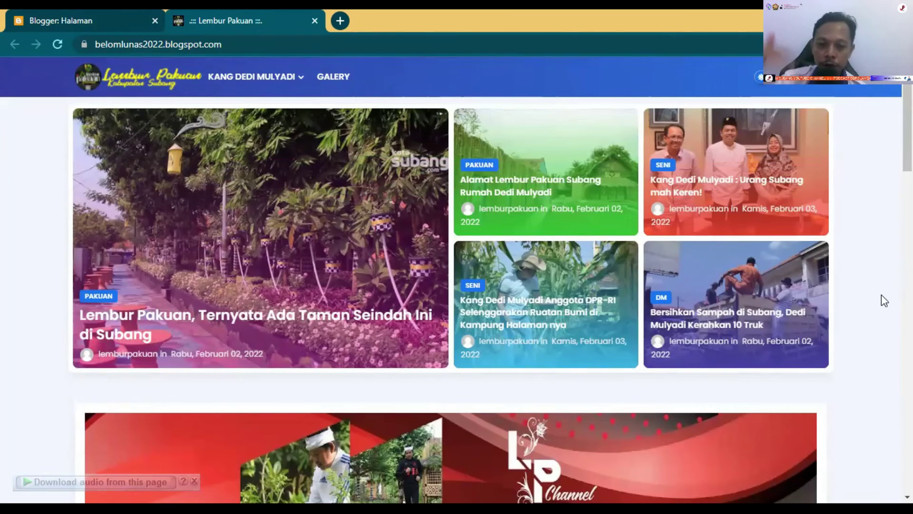
# Step: Compare the posts in the BEWARA, LEMBUR PAKUAN and SENI DAN BUDAYA columns with the Wilujeung Sumping di Lembur Pakuan section
pyautogui.scroll(-10, 776, 287)
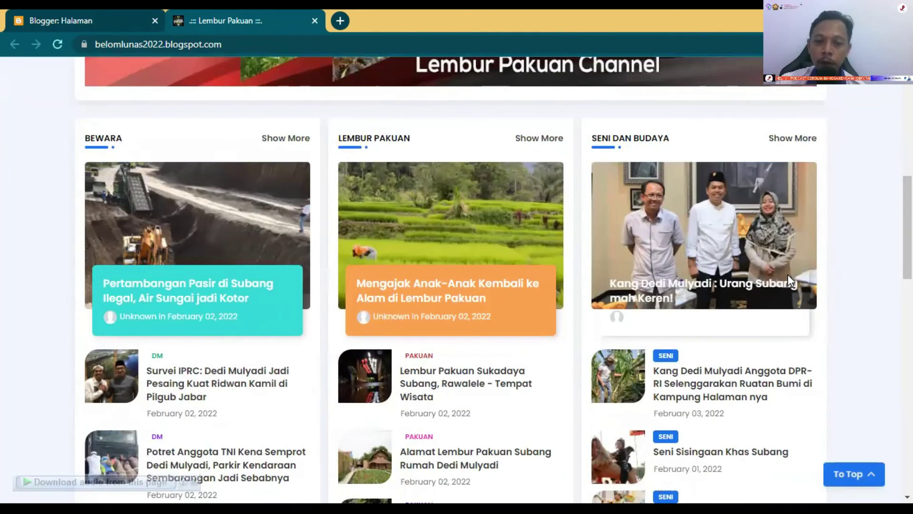
pyautogui.scroll(-7, 447, 350)
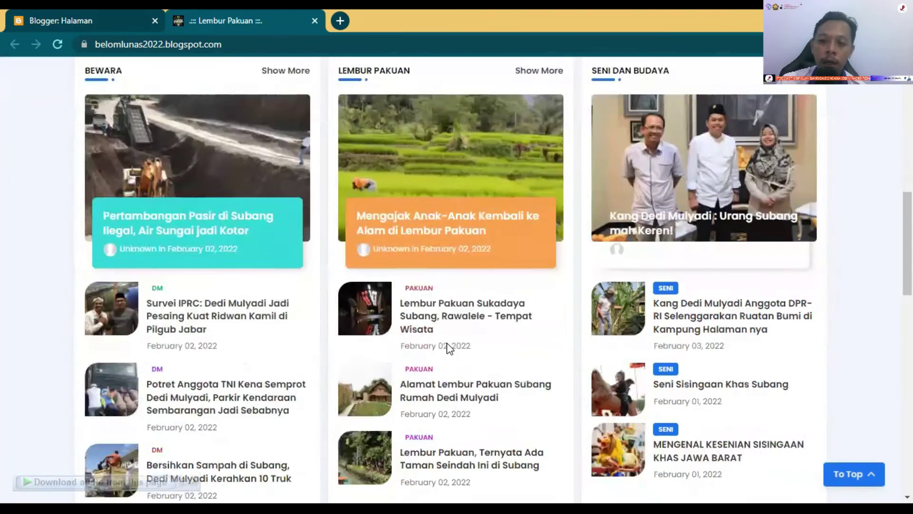
pyautogui.scroll(-4, 672, 349)
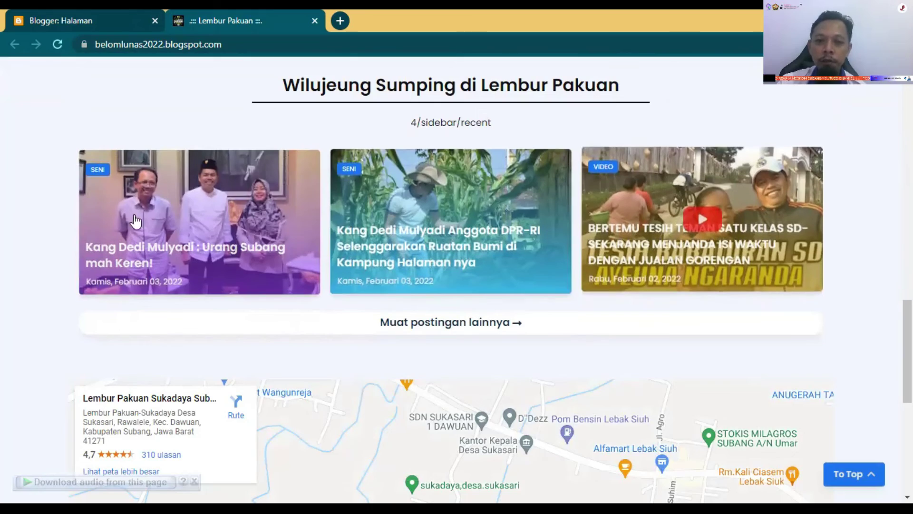
pyautogui.scroll(9, 847, 254)
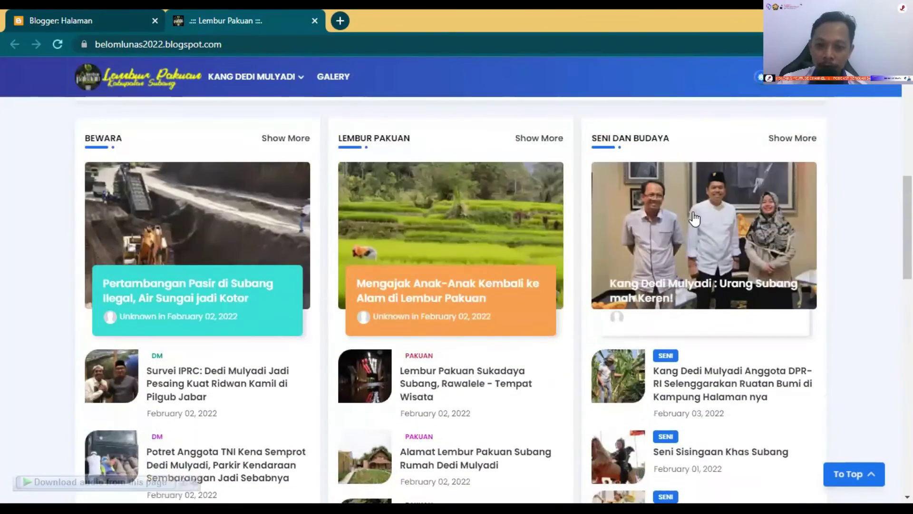
pyautogui.scroll(-4, 685, 223)
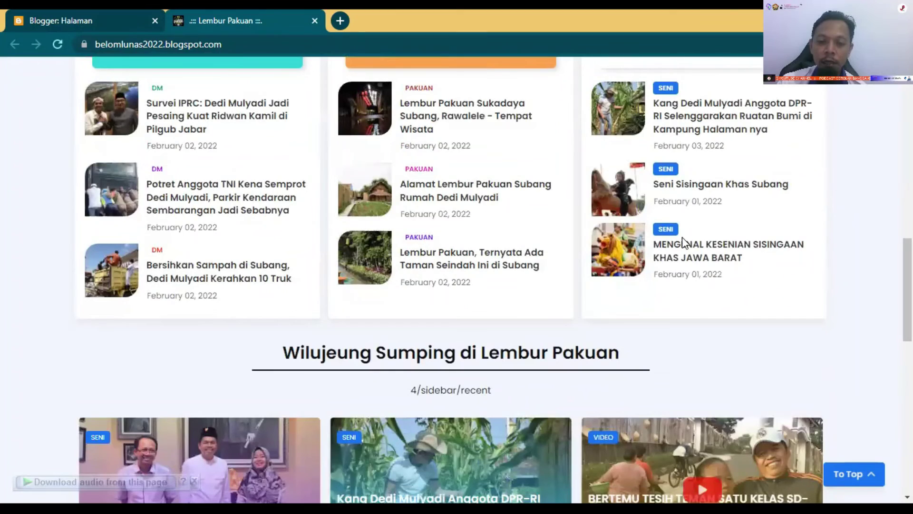
pyautogui.scroll(2, 457, 214)
pyautogui.scroll(-3, 101, 323)
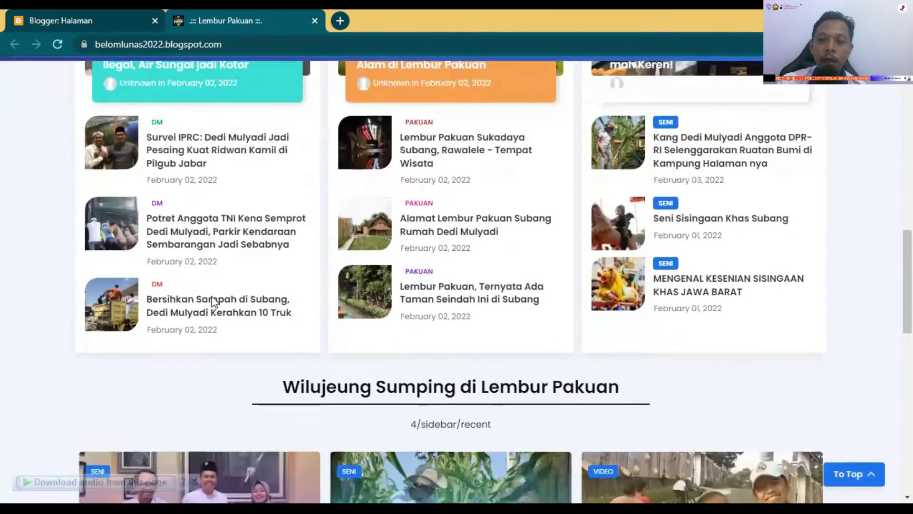
pyautogui.scroll(-2, 41, 256)
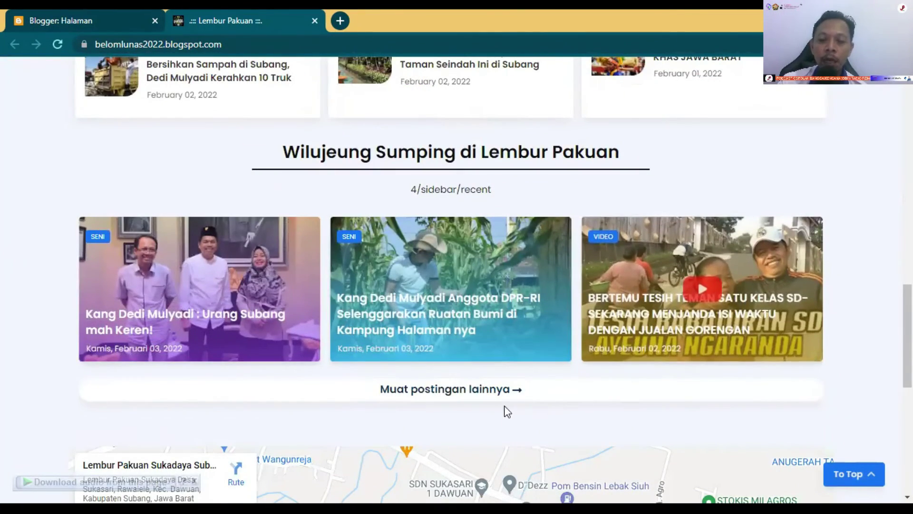
# Step: Load more posts with "Muat postingan lainnya" and view page 3 of the post list
pyautogui.click(434, 398)
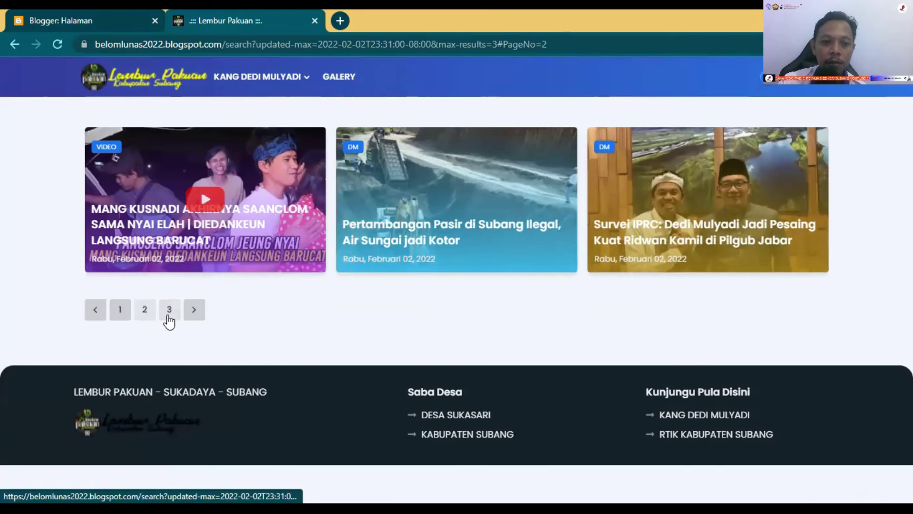
pyautogui.click(169, 310)
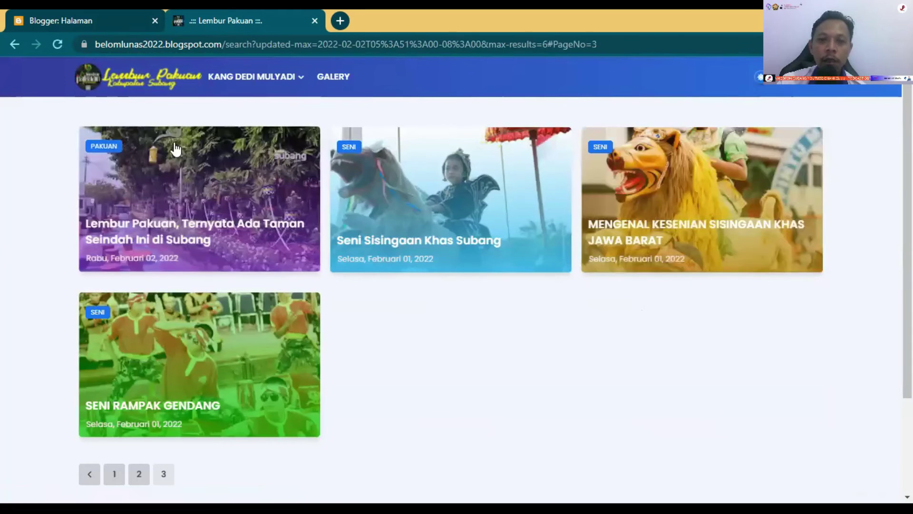
pyautogui.scroll(-3, 590, 292)
pyautogui.scroll(3, 592, 293)
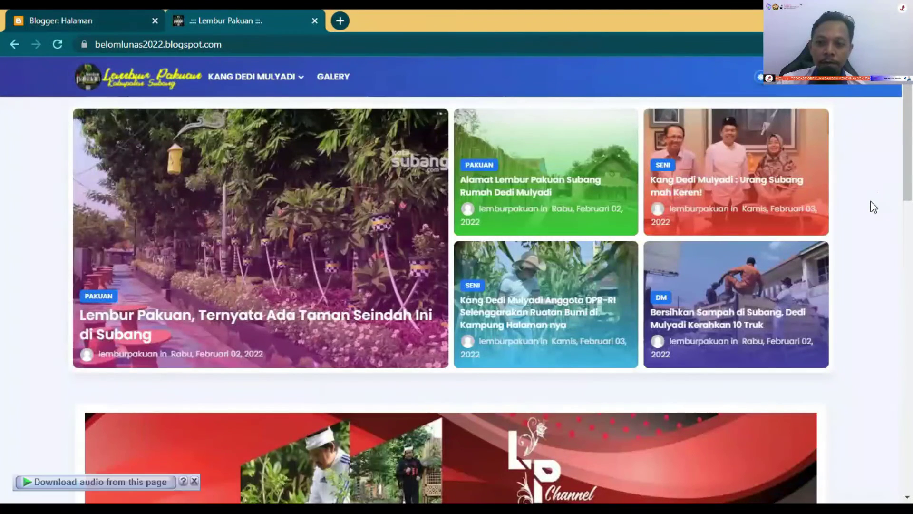
# Step: Review the home page from the Lembur Pakuan Channel banner down through the category columns to the recent posts
pyautogui.scroll(-5, 873, 204)
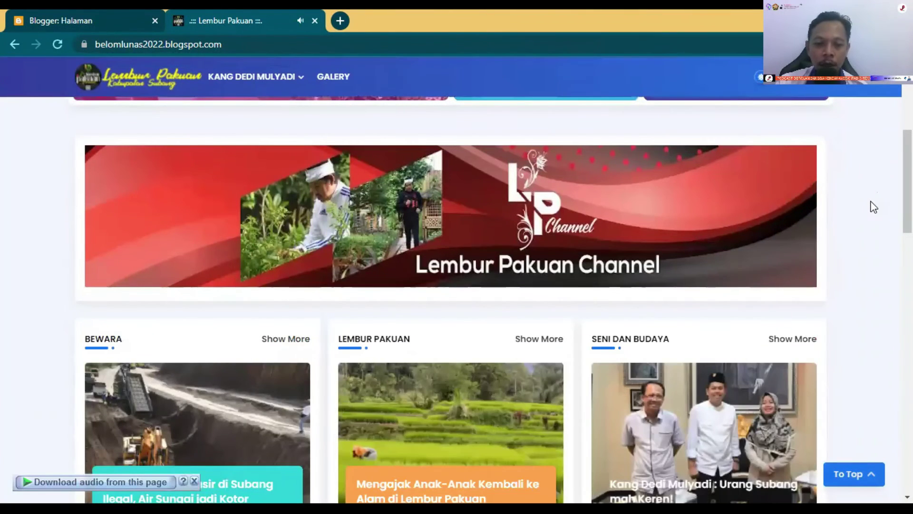
pyautogui.scroll(-4, 885, 276)
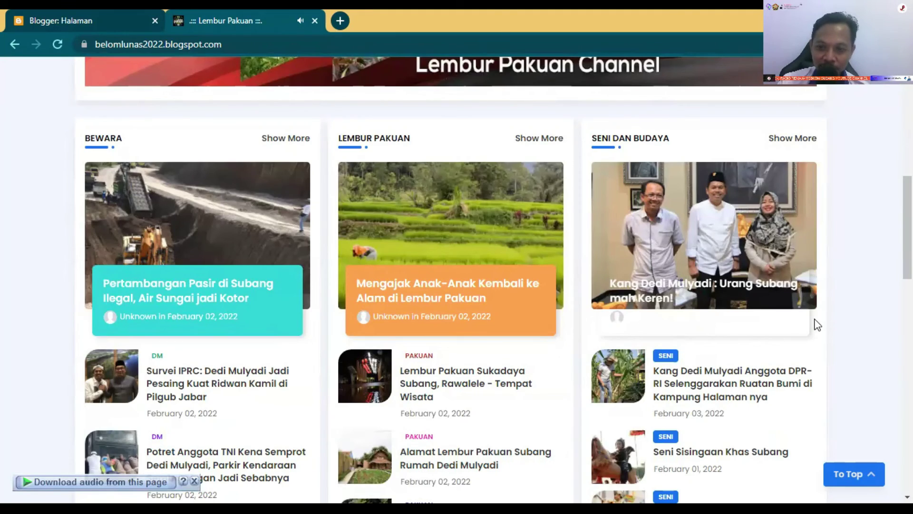
pyautogui.scroll(-3, 425, 309)
pyautogui.scroll(-3, 492, 404)
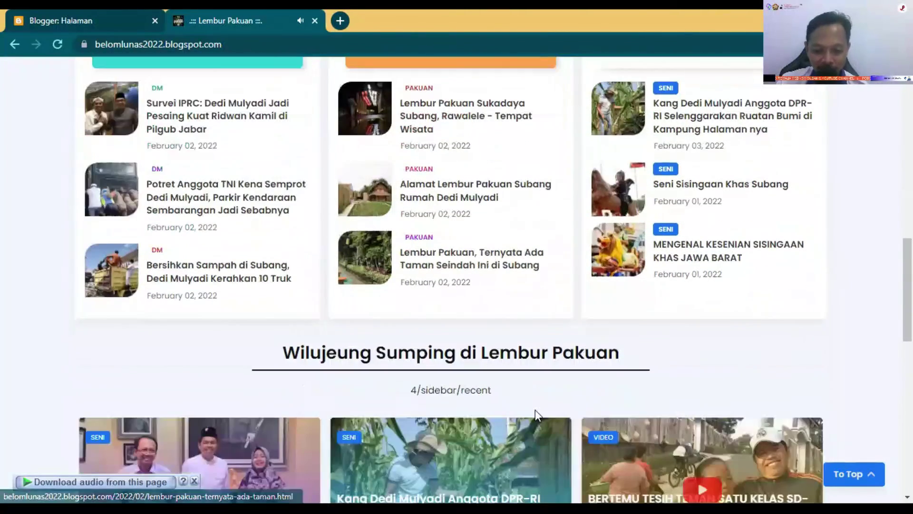
pyautogui.scroll(-13, 534, 405)
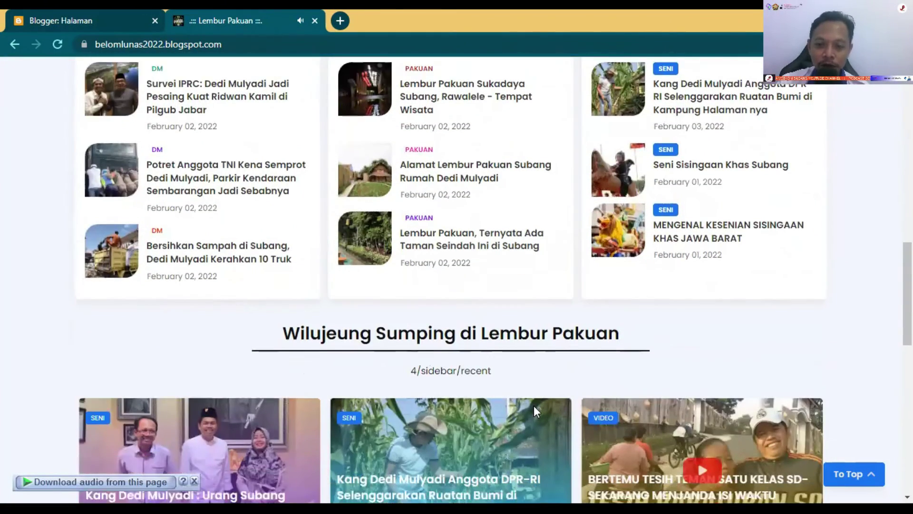
pyautogui.scroll(12, 777, 318)
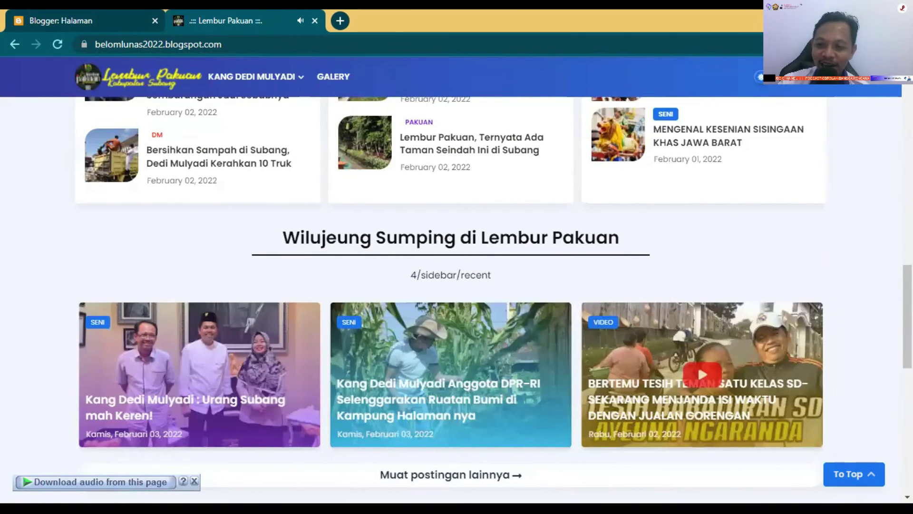
pyautogui.click(43, 357)
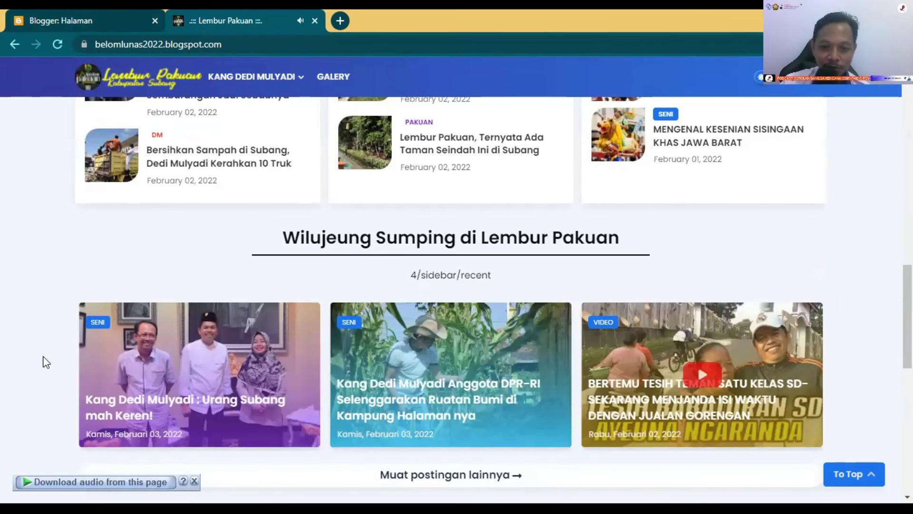
pyautogui.scroll(-4, 36, 357)
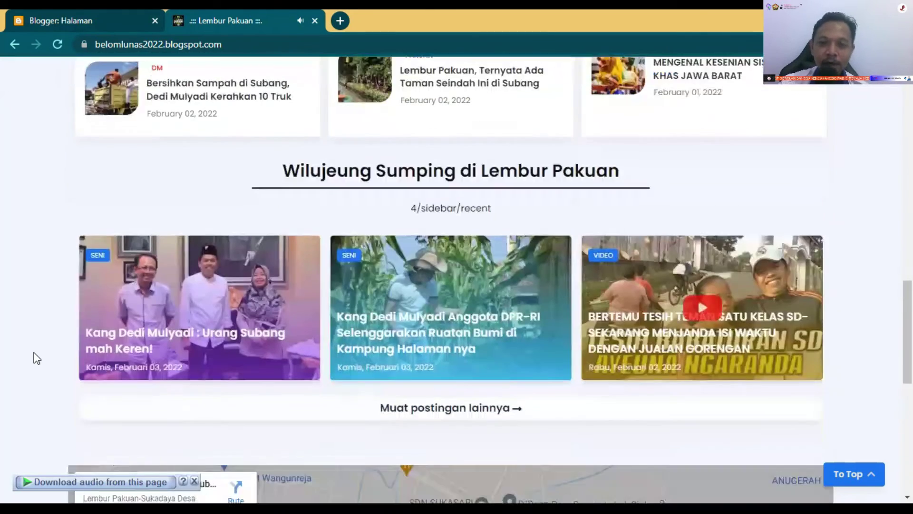
pyautogui.scroll(4, 37, 358)
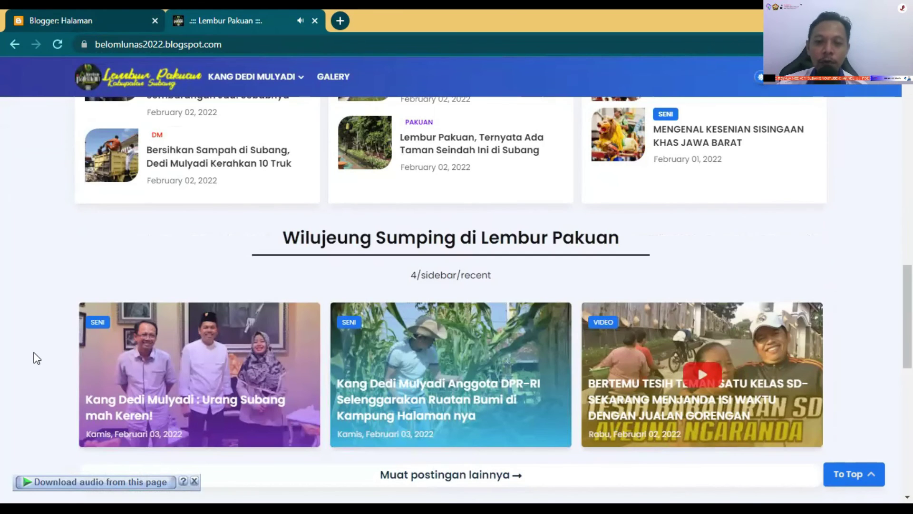
# Step: Examine the embedded location map, the lower banner and the footer links, and return to the top of the home page
pyautogui.scroll(-7, 35, 357)
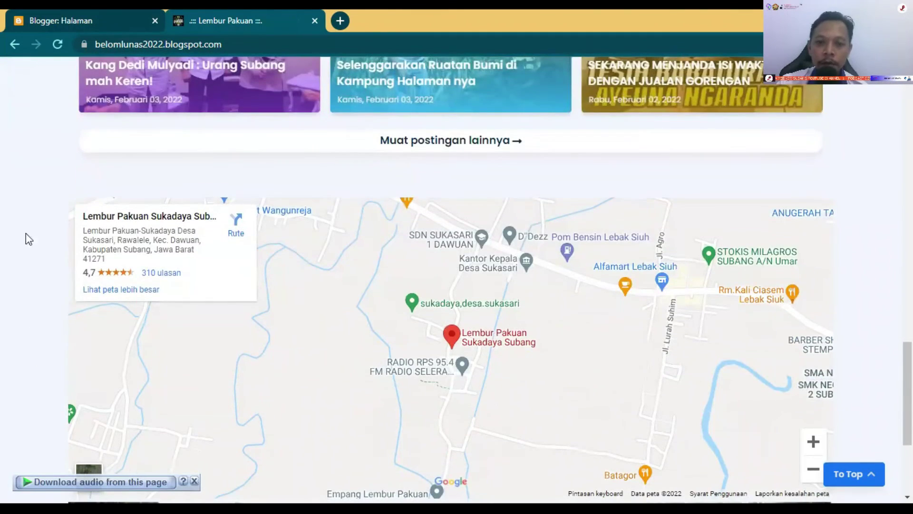
pyautogui.scroll(-1, 69, 167)
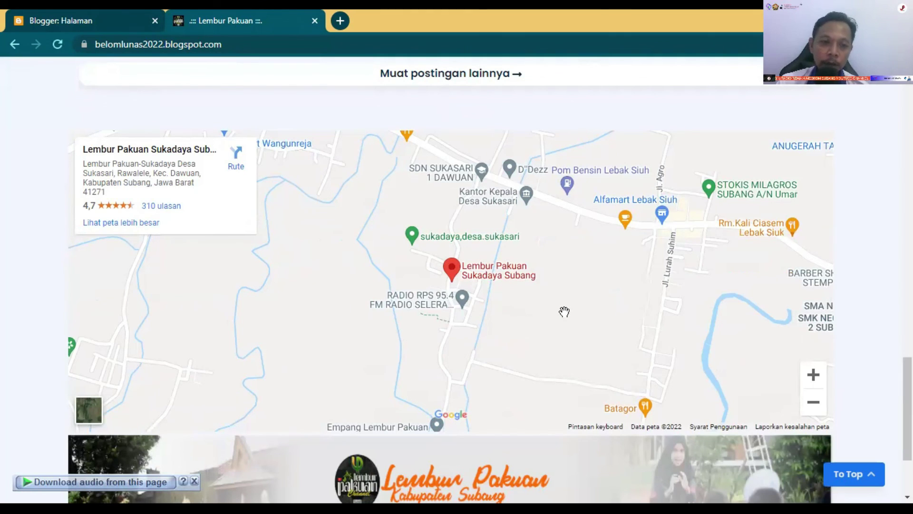
pyautogui.scroll(-3, 551, 314)
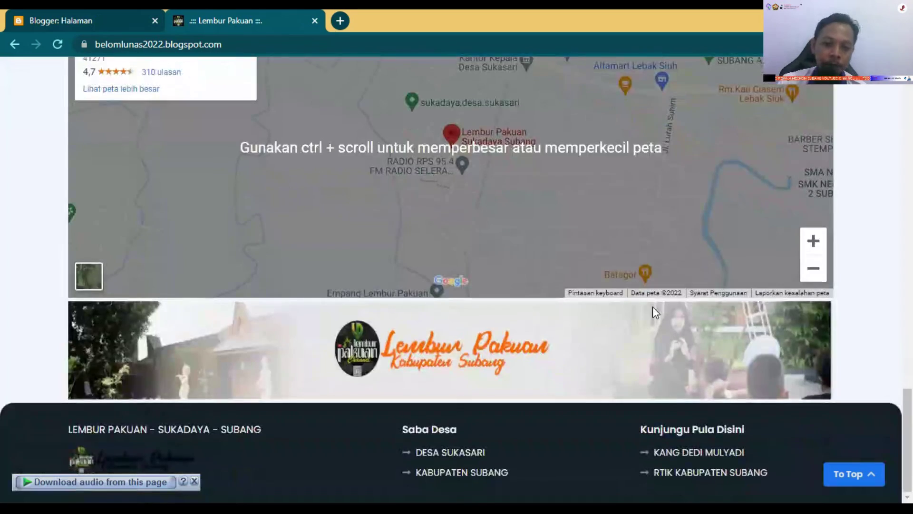
pyautogui.scroll(8, 614, 349)
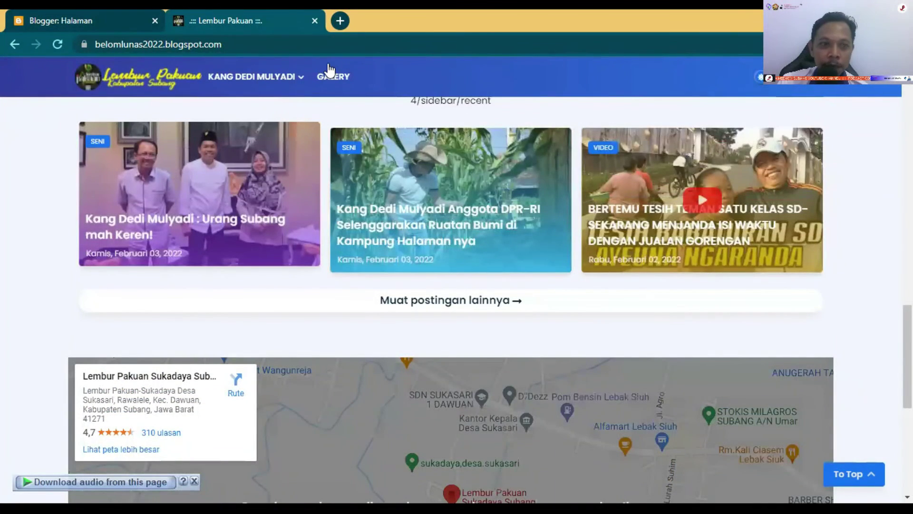
pyautogui.click(119, 61)
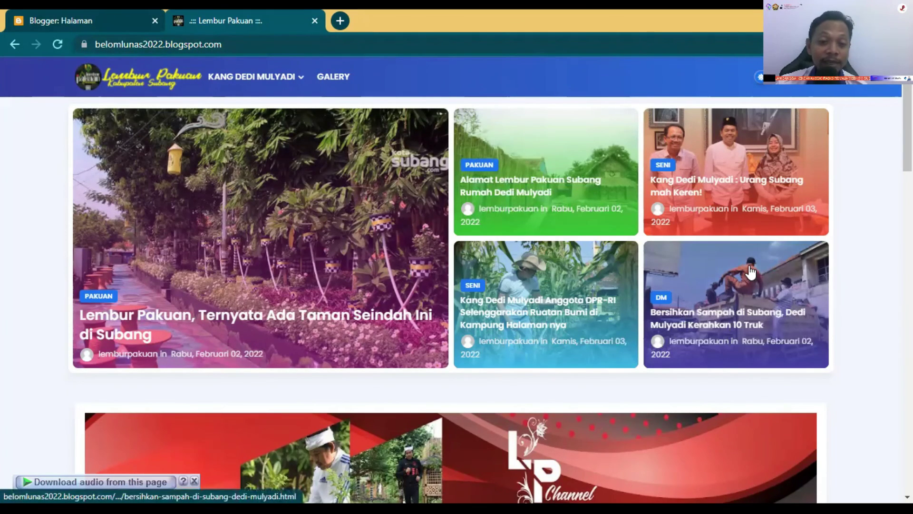
# Step: Compare the Lembur Pakuan Channel banner and category columns with the featured posts and the posts under the KANG DEDI MULYADI menu
pyautogui.scroll(-4, 860, 258)
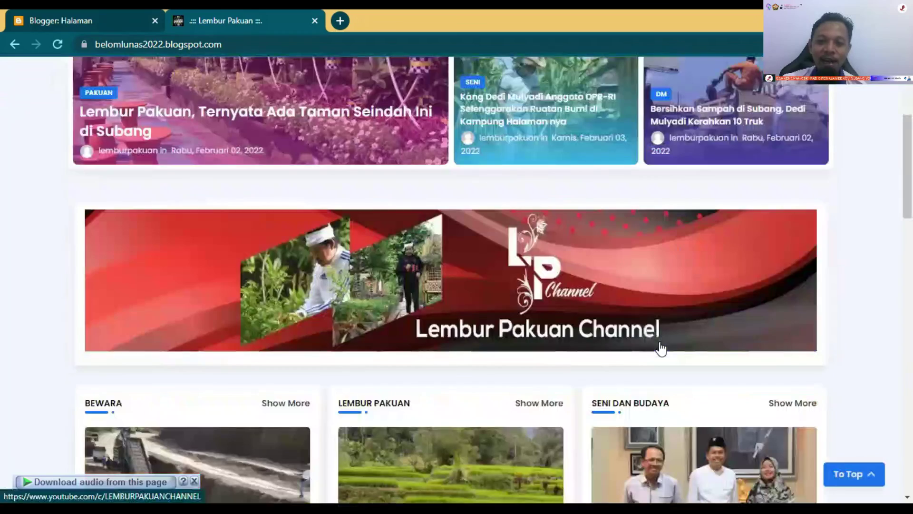
pyautogui.scroll(-3, 866, 259)
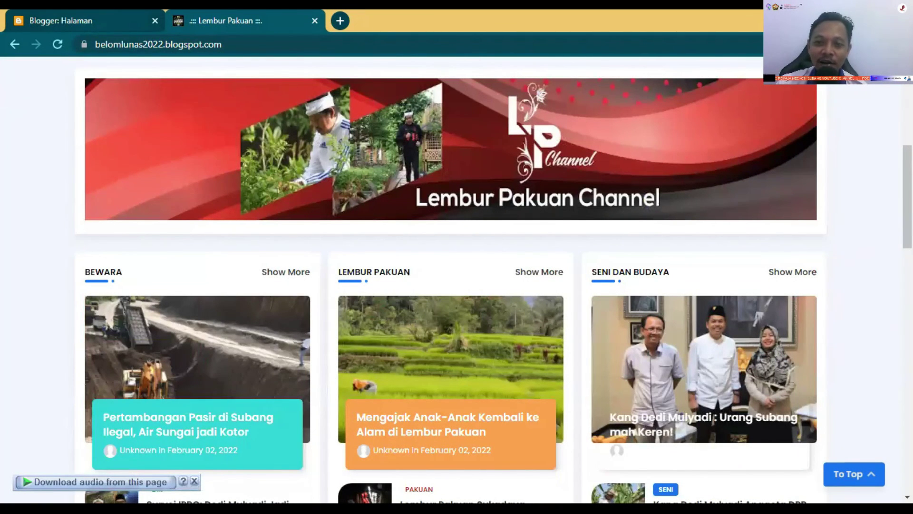
pyautogui.scroll(3, 452, 281)
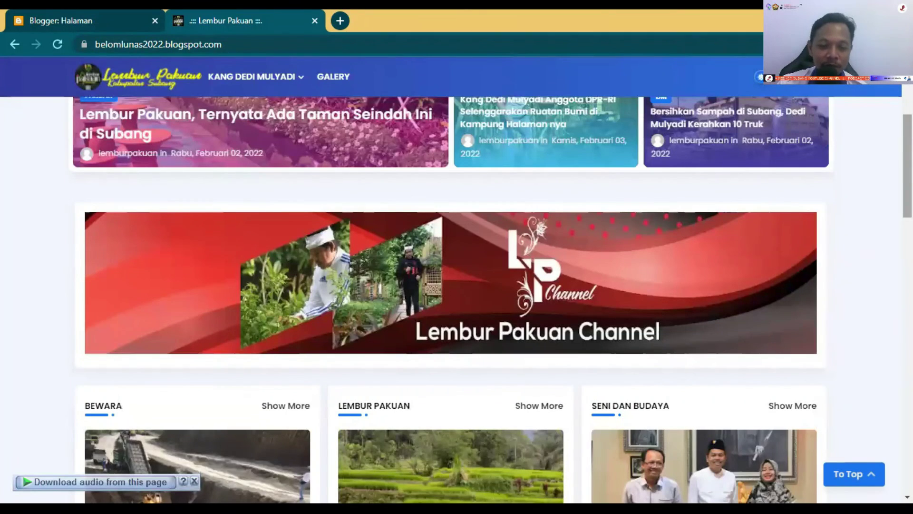
pyautogui.scroll(4, 97, 150)
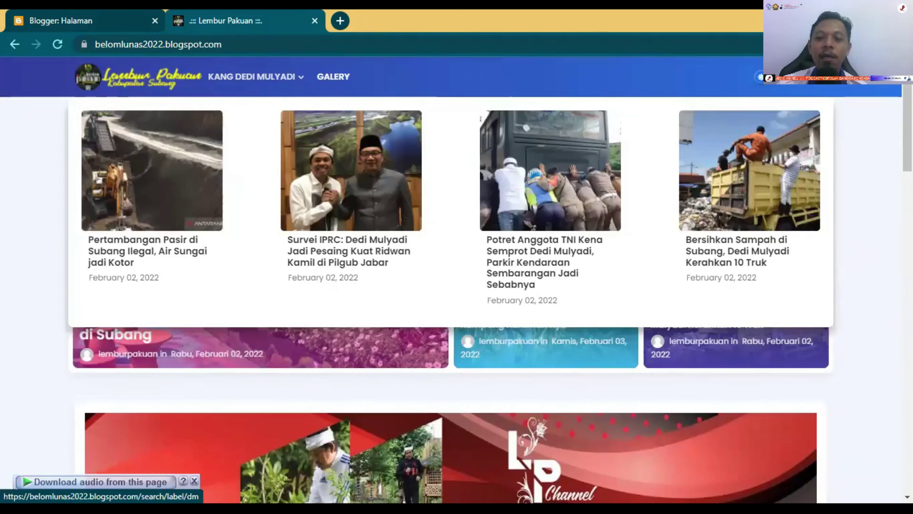
# Step: Review the home page from the channel banner through the category columns to the location map and footer, and return to the top
pyautogui.scroll(-2, 247, 84)
pyautogui.scroll(-1, 607, 332)
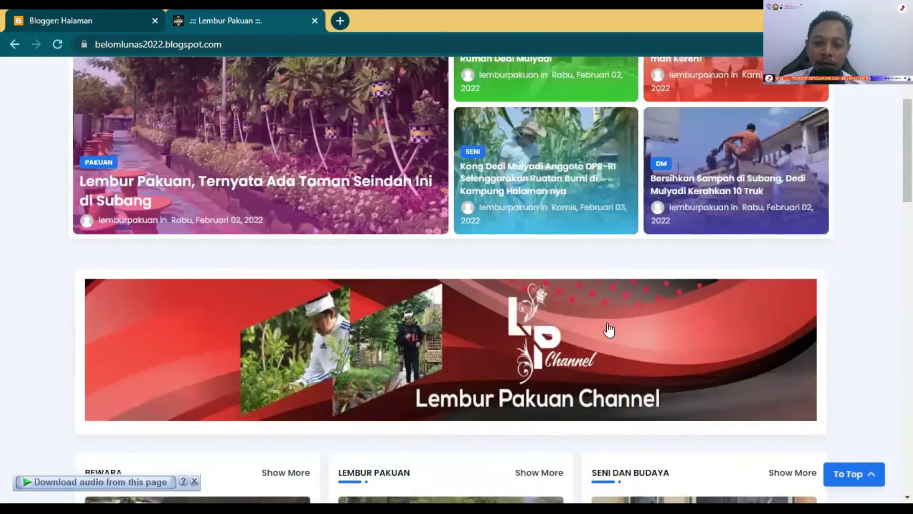
pyautogui.scroll(-5, 671, 330)
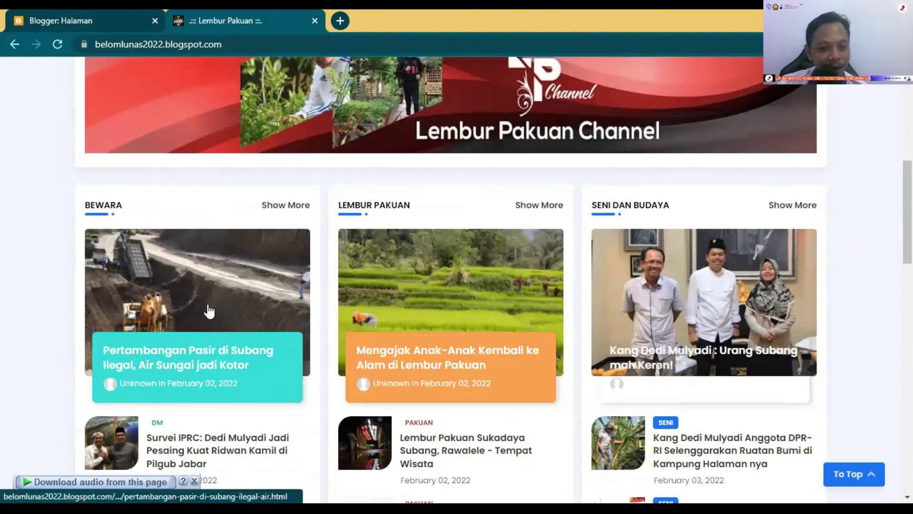
pyautogui.scroll(-6, 210, 310)
pyautogui.scroll(-8, 84, 322)
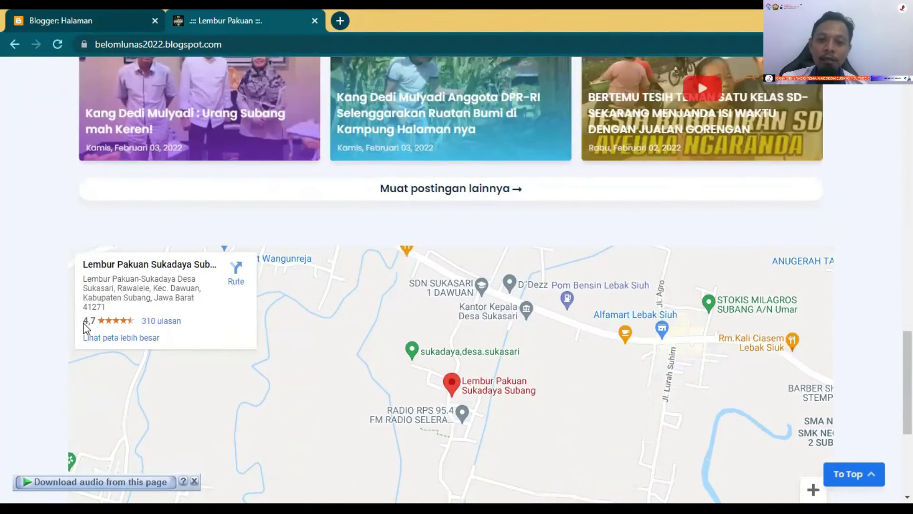
pyautogui.scroll(-5, 84, 328)
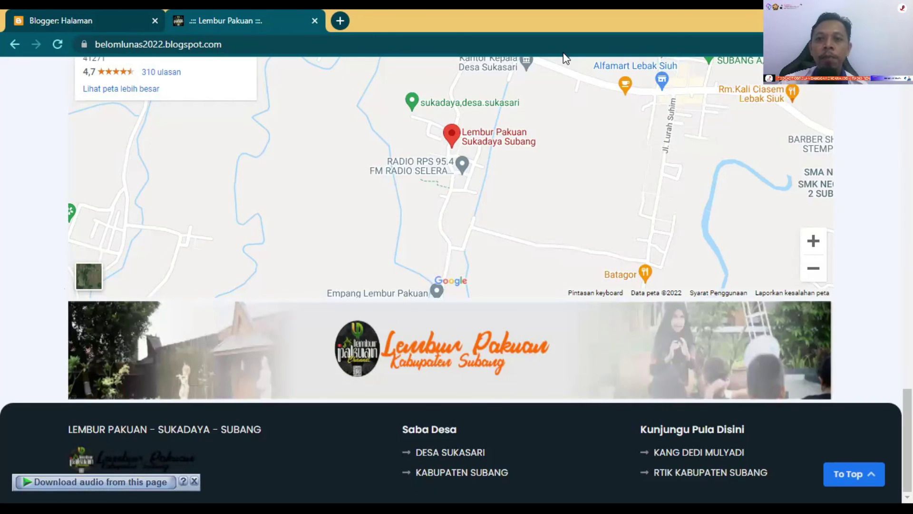
pyautogui.press('Home')
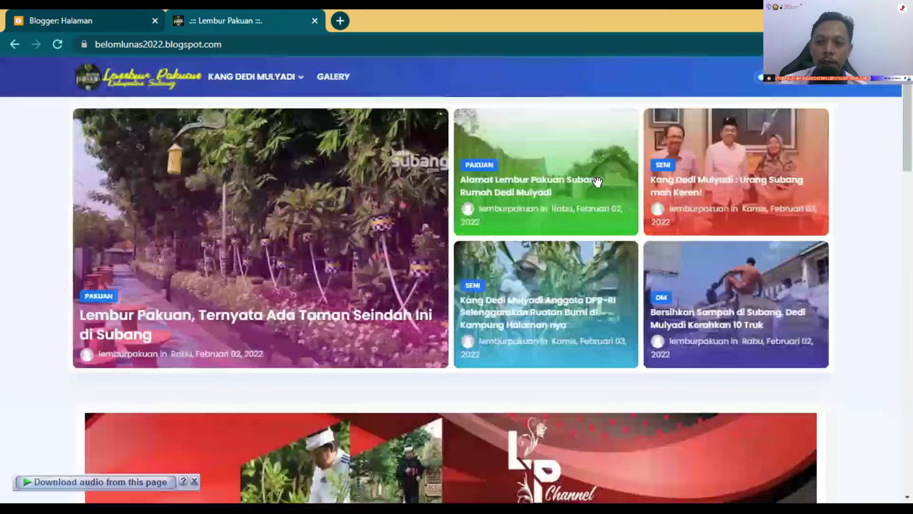